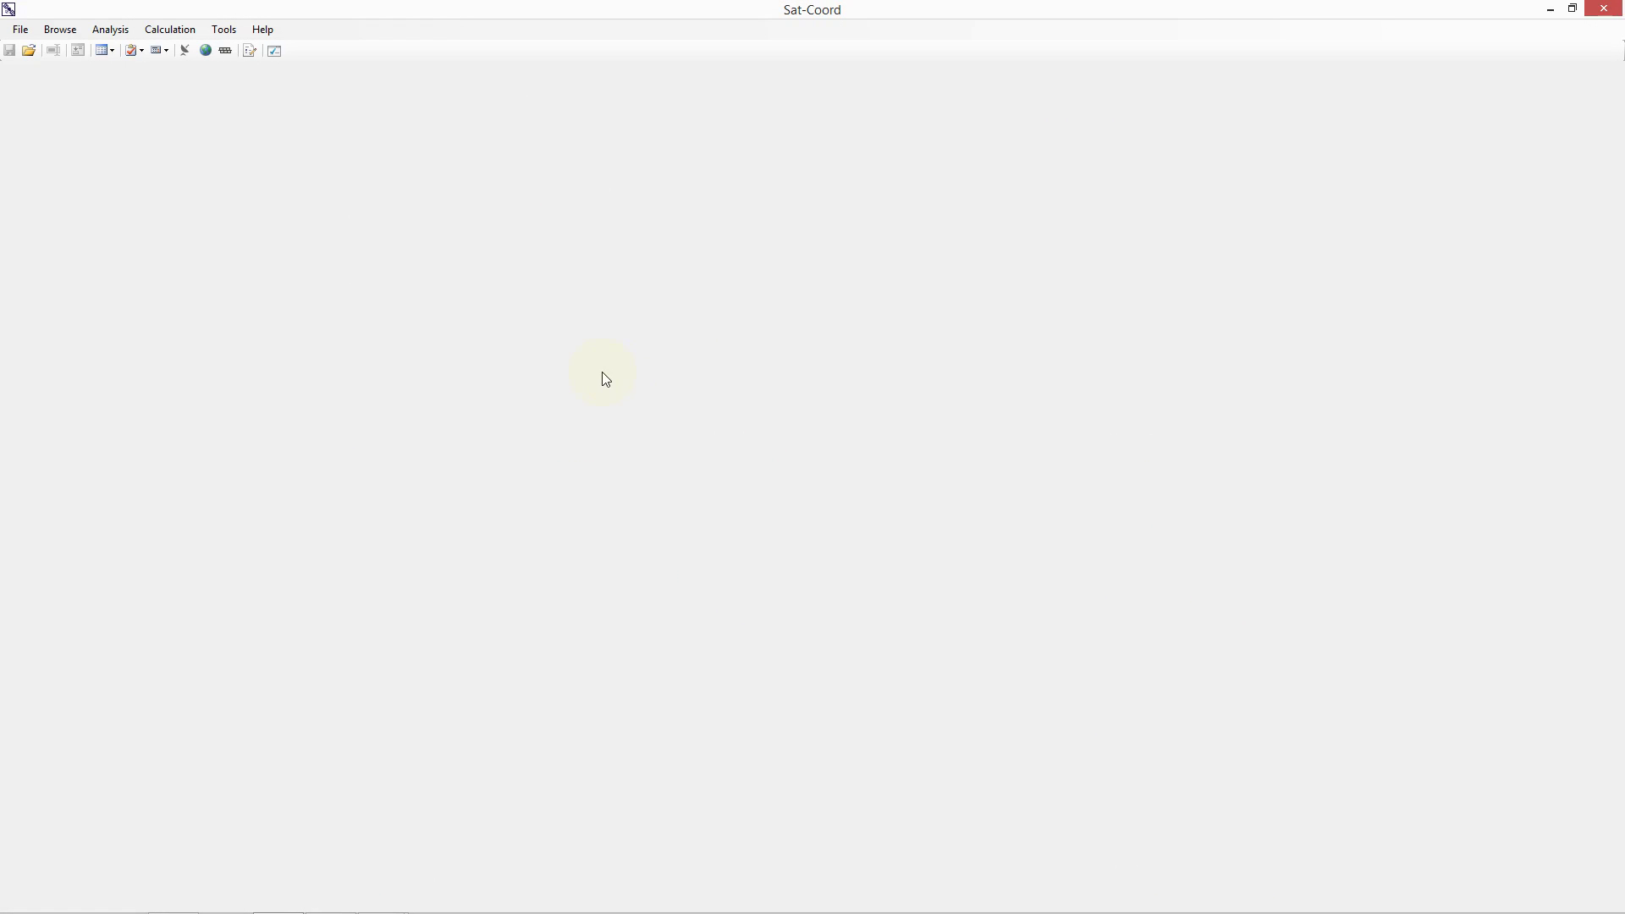
- Browse the stored data and open the SRS2780 notice, selecting its root
{"action": "left_click", "coordinate": [54, 37]}
{"action": "mouse_move", "coordinate": [84, 49]}
{"action": "left_click", "coordinate": [257, 54]}
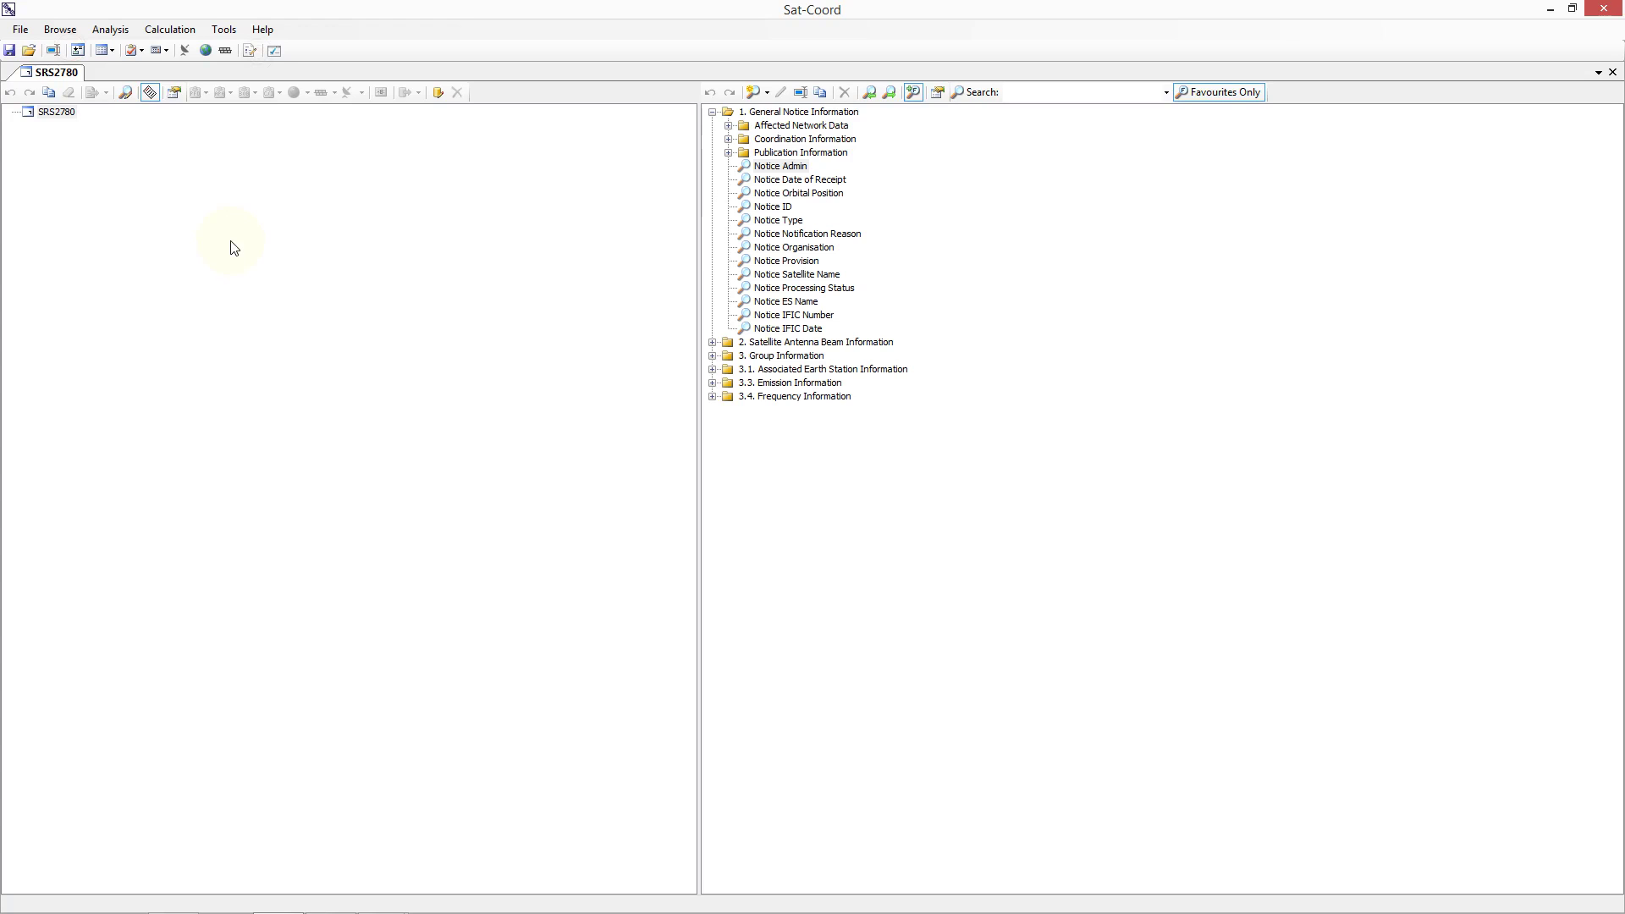
{"action": "left_click", "coordinate": [56, 113]}
- Filter to administration G and satellite AM-SAT A4, and plot its beams in a new Beam Plotter
{"action": "double_click", "coordinate": [780, 166]}
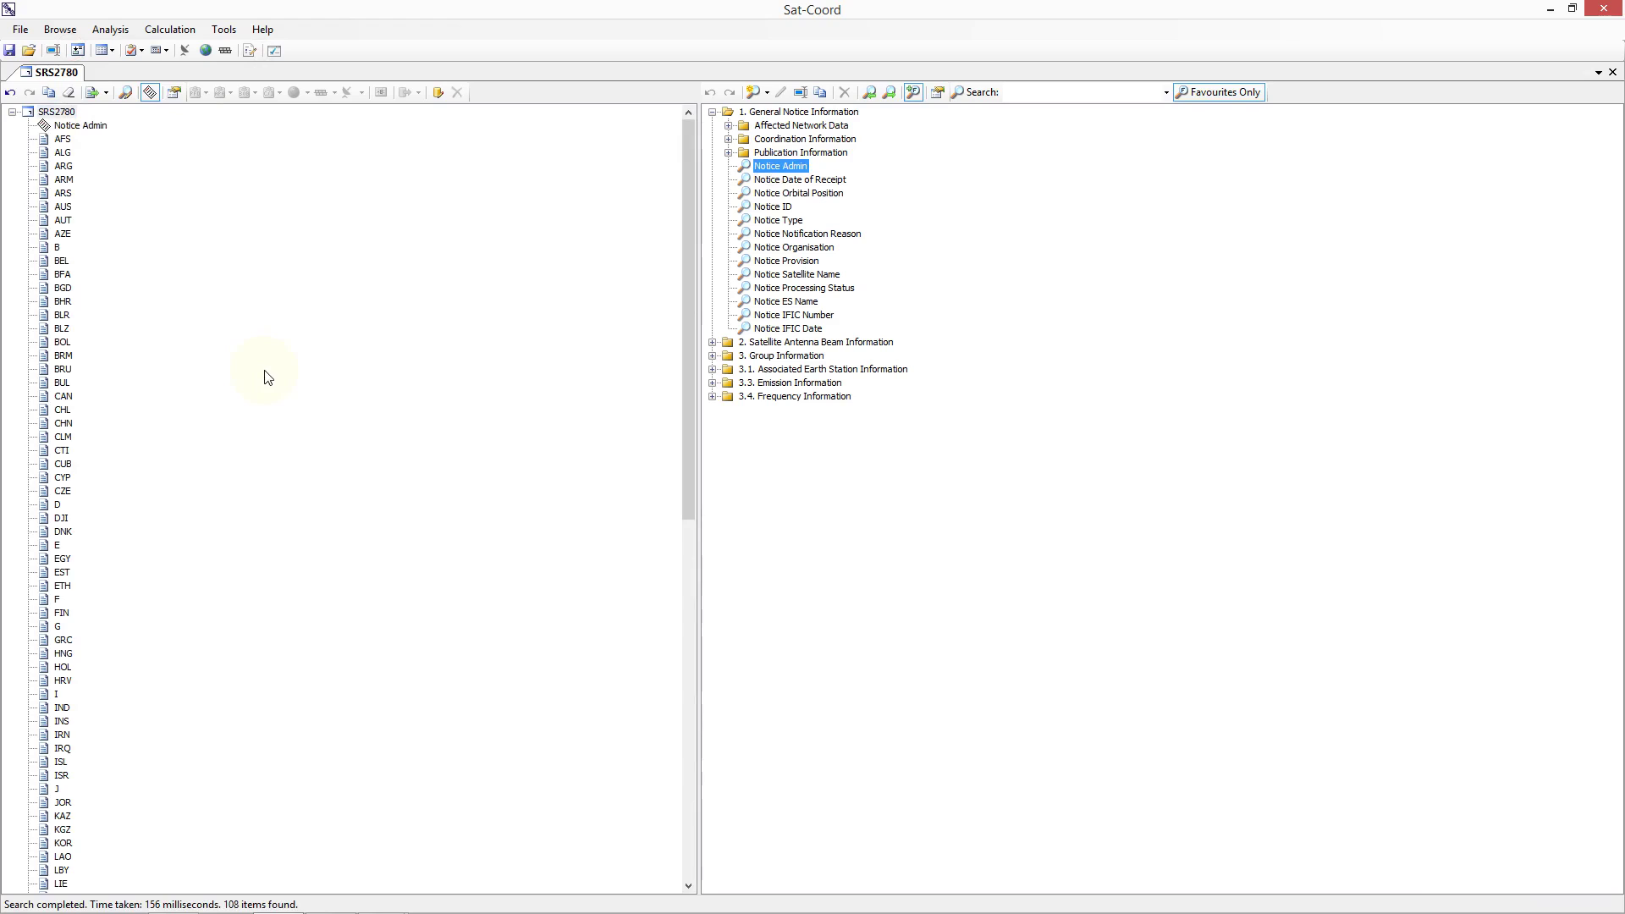
{"action": "left_click", "coordinate": [59, 628]}
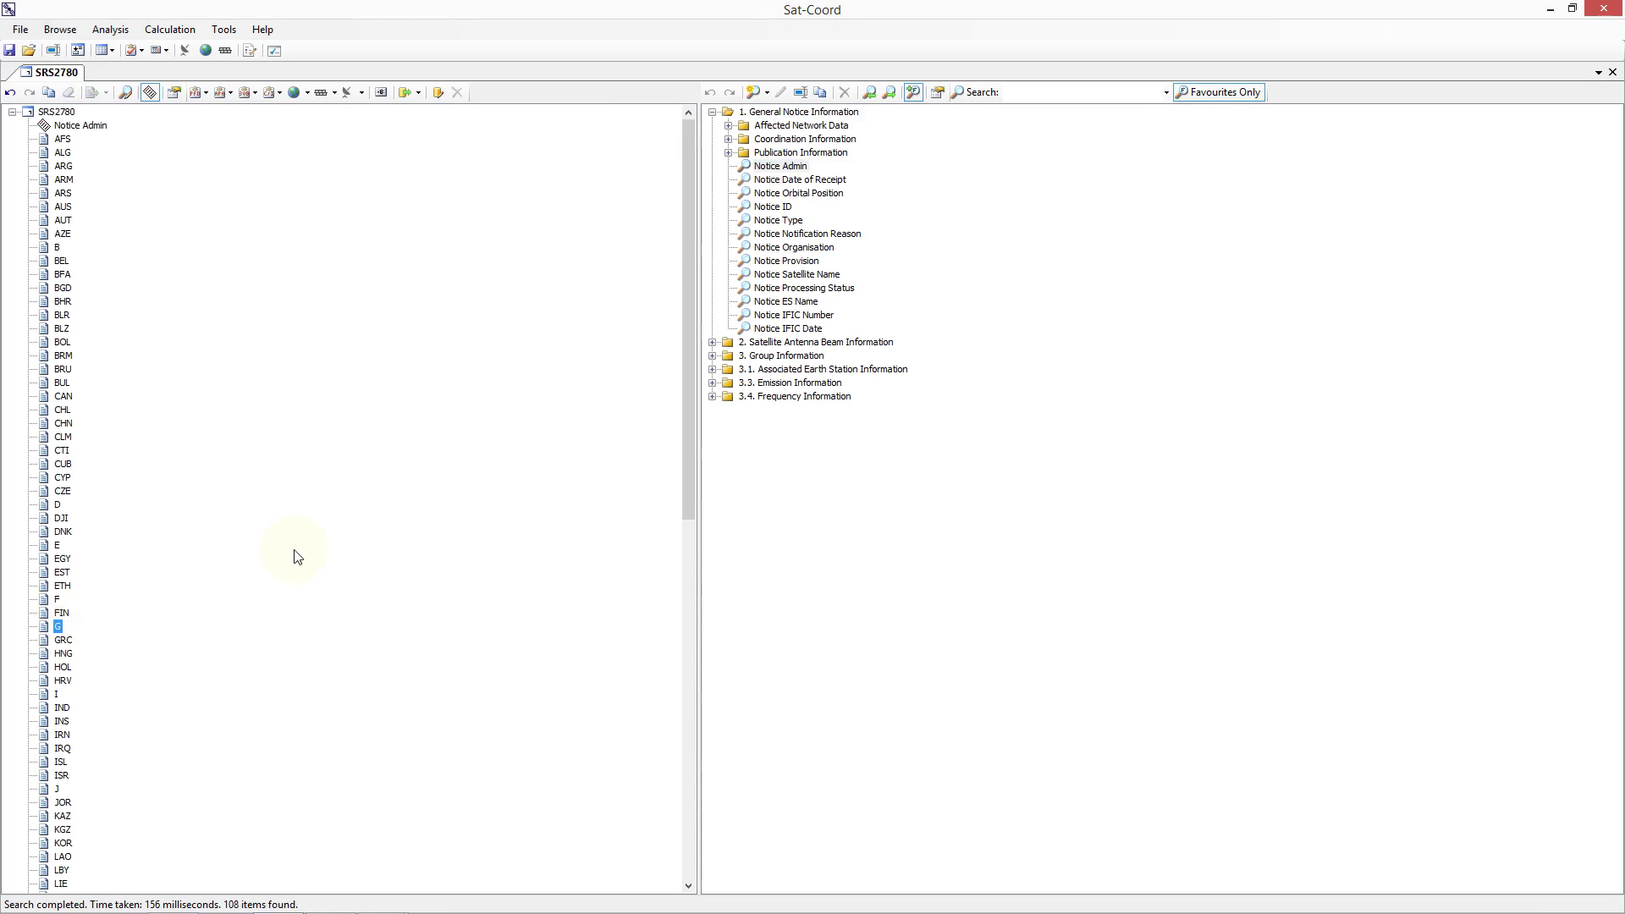
{"action": "left_click", "coordinate": [794, 276]}
{"action": "double_click", "coordinate": [794, 276]}
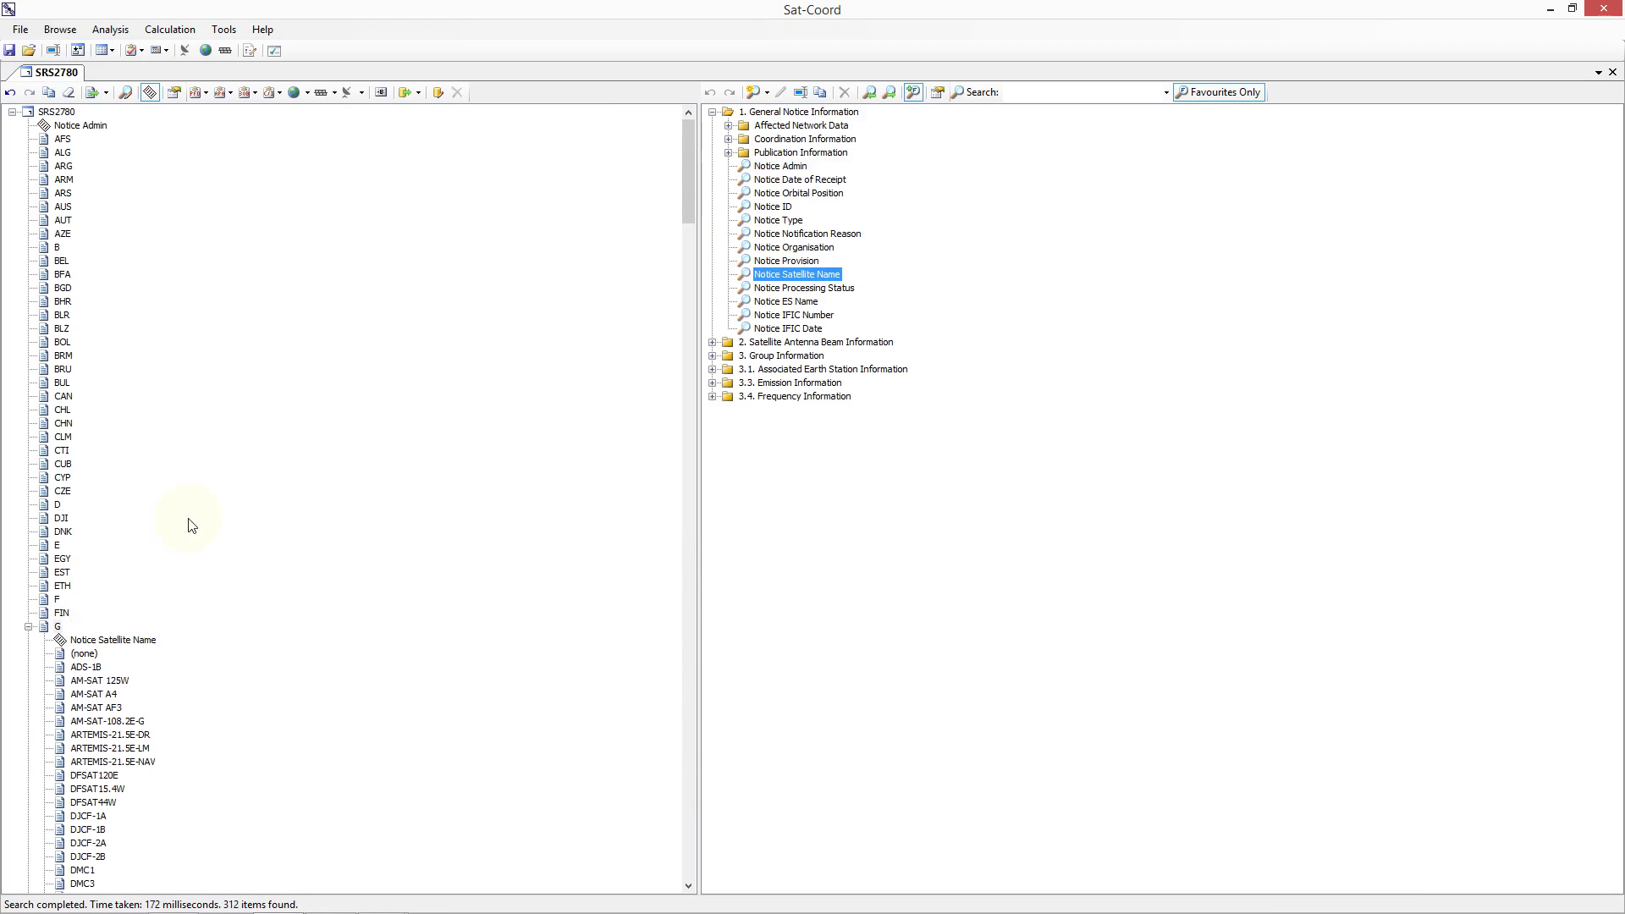
{"action": "left_click", "coordinate": [107, 695]}
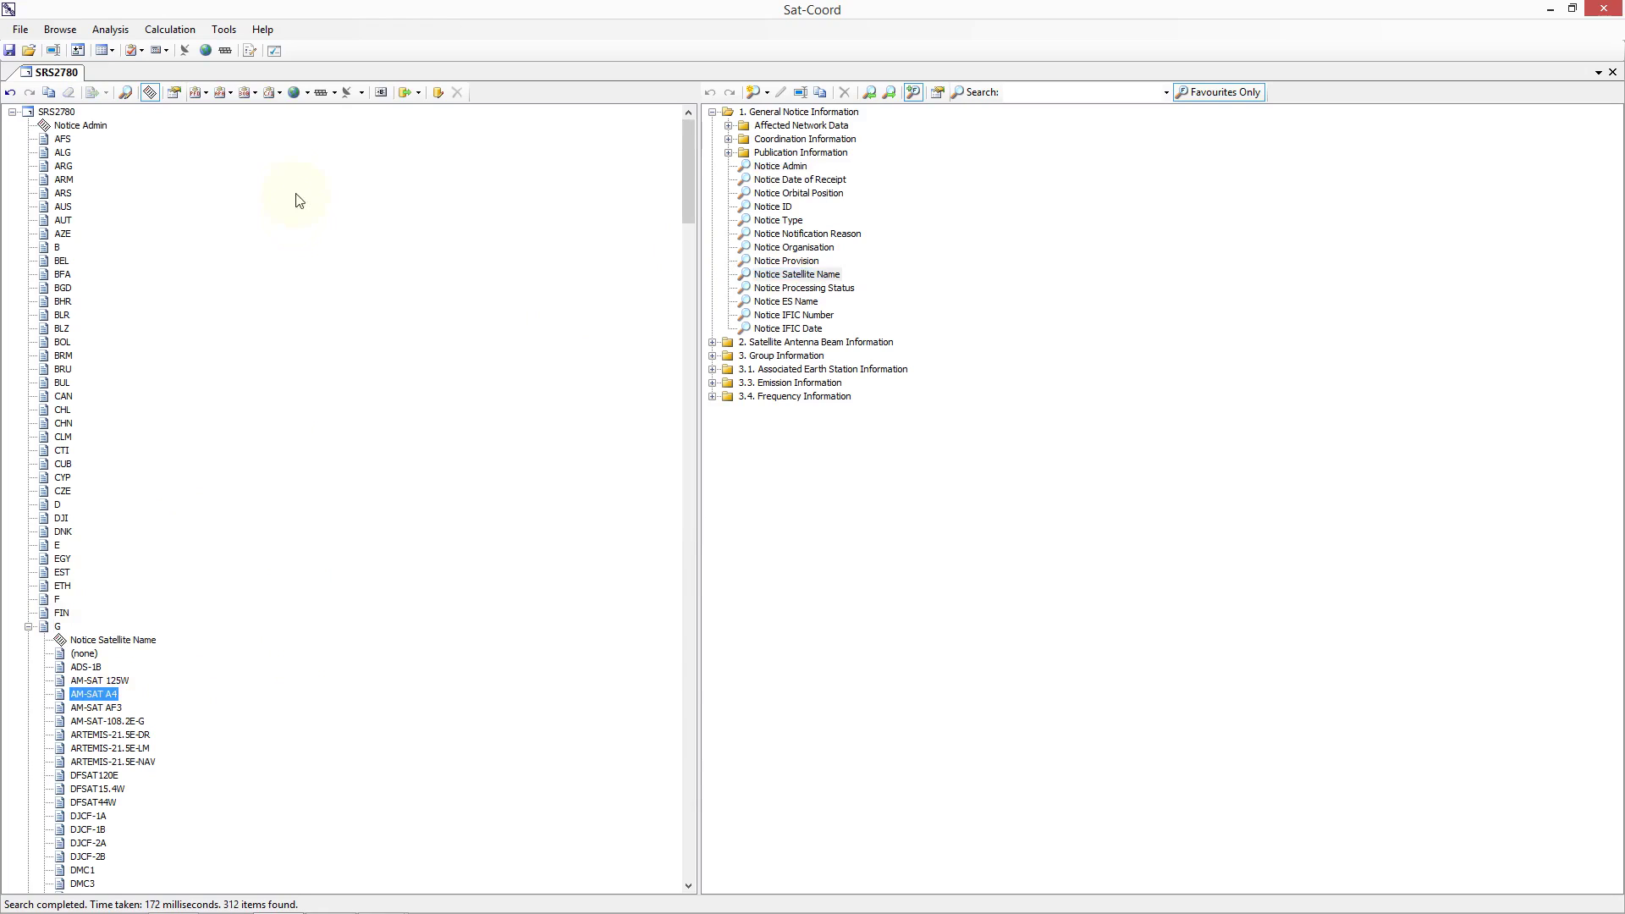
{"action": "left_click", "coordinate": [295, 92]}
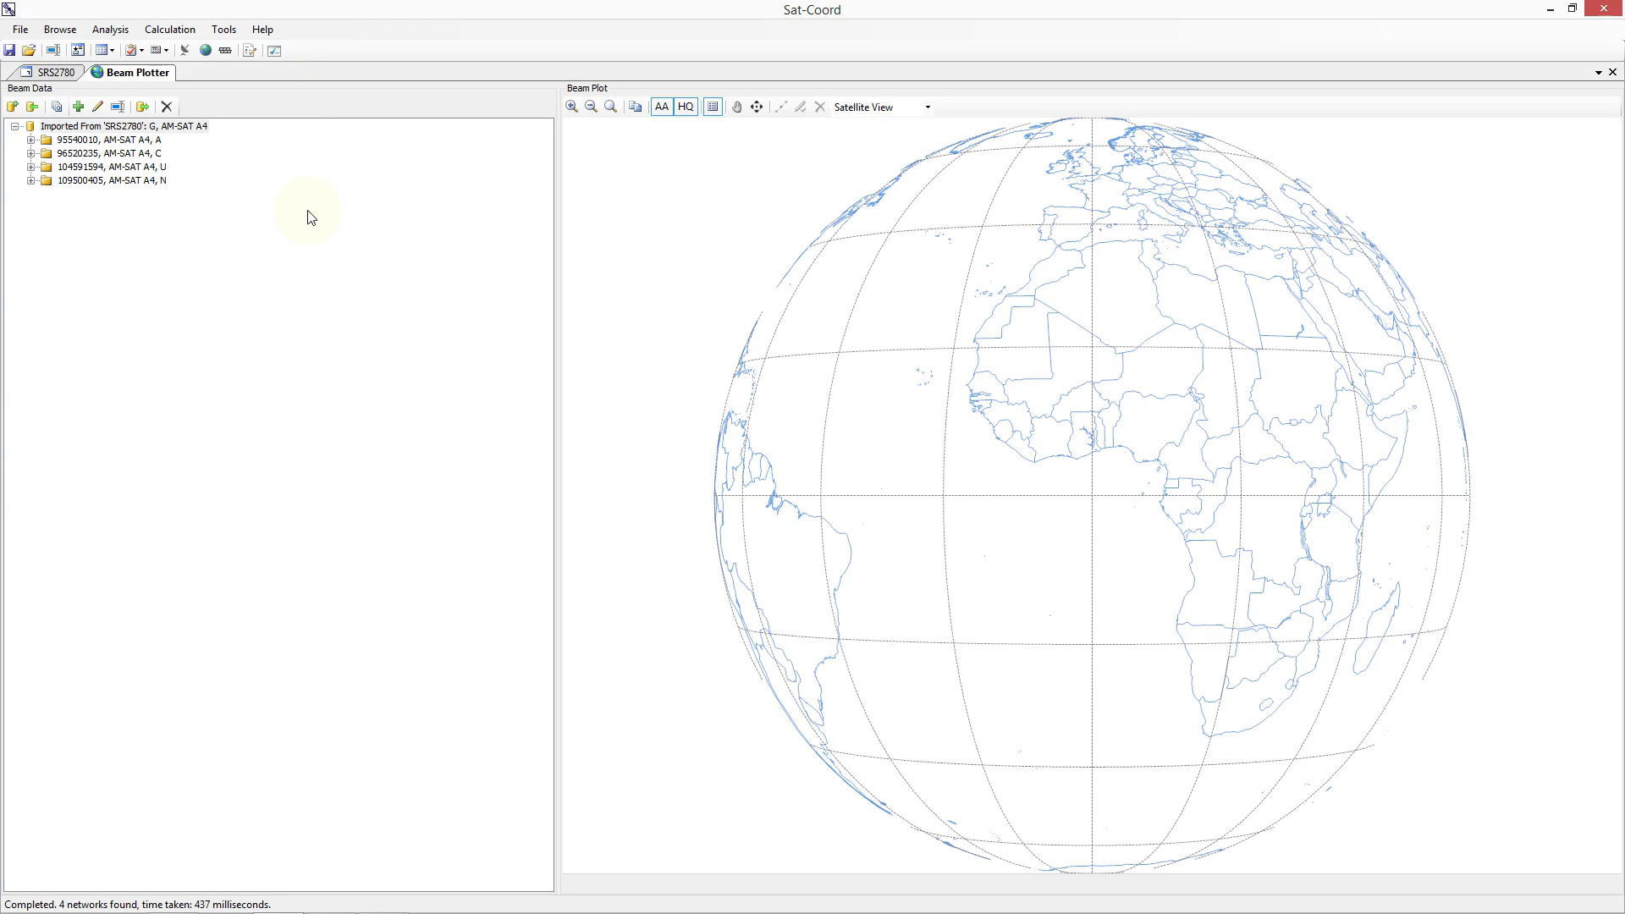
- Keep the beam group's name unchanged and expand network 96520235 (AM-SAT A4, C) to list its nine beams
{"action": "left_click", "coordinate": [123, 133]}
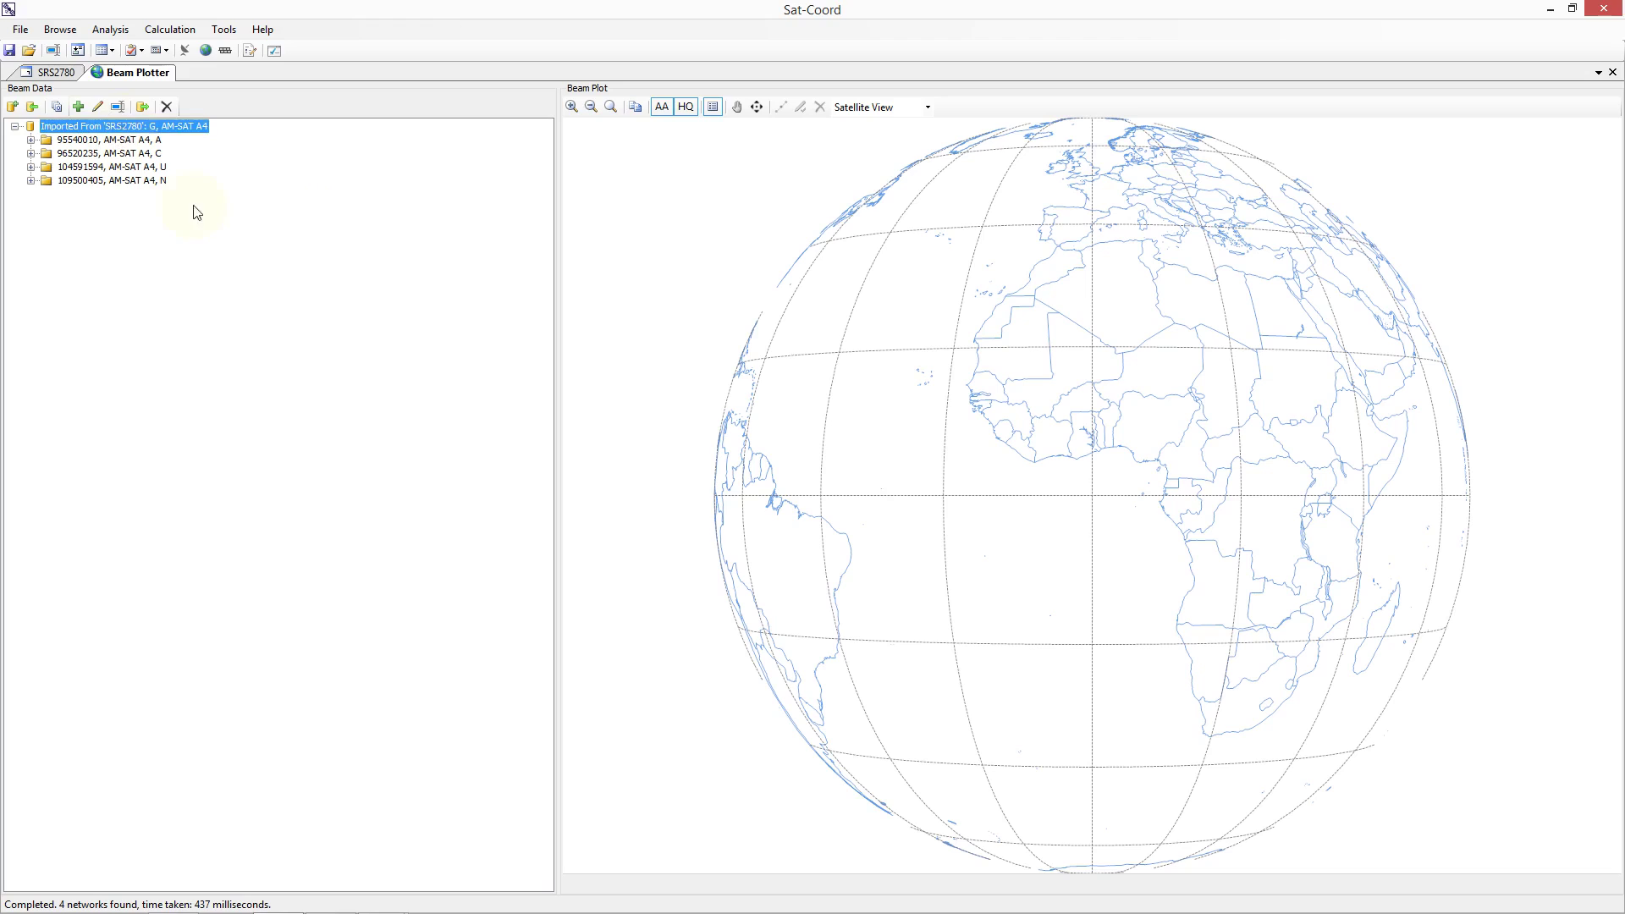
{"action": "left_click", "coordinate": [340, 321]}
{"action": "left_click", "coordinate": [158, 154]}
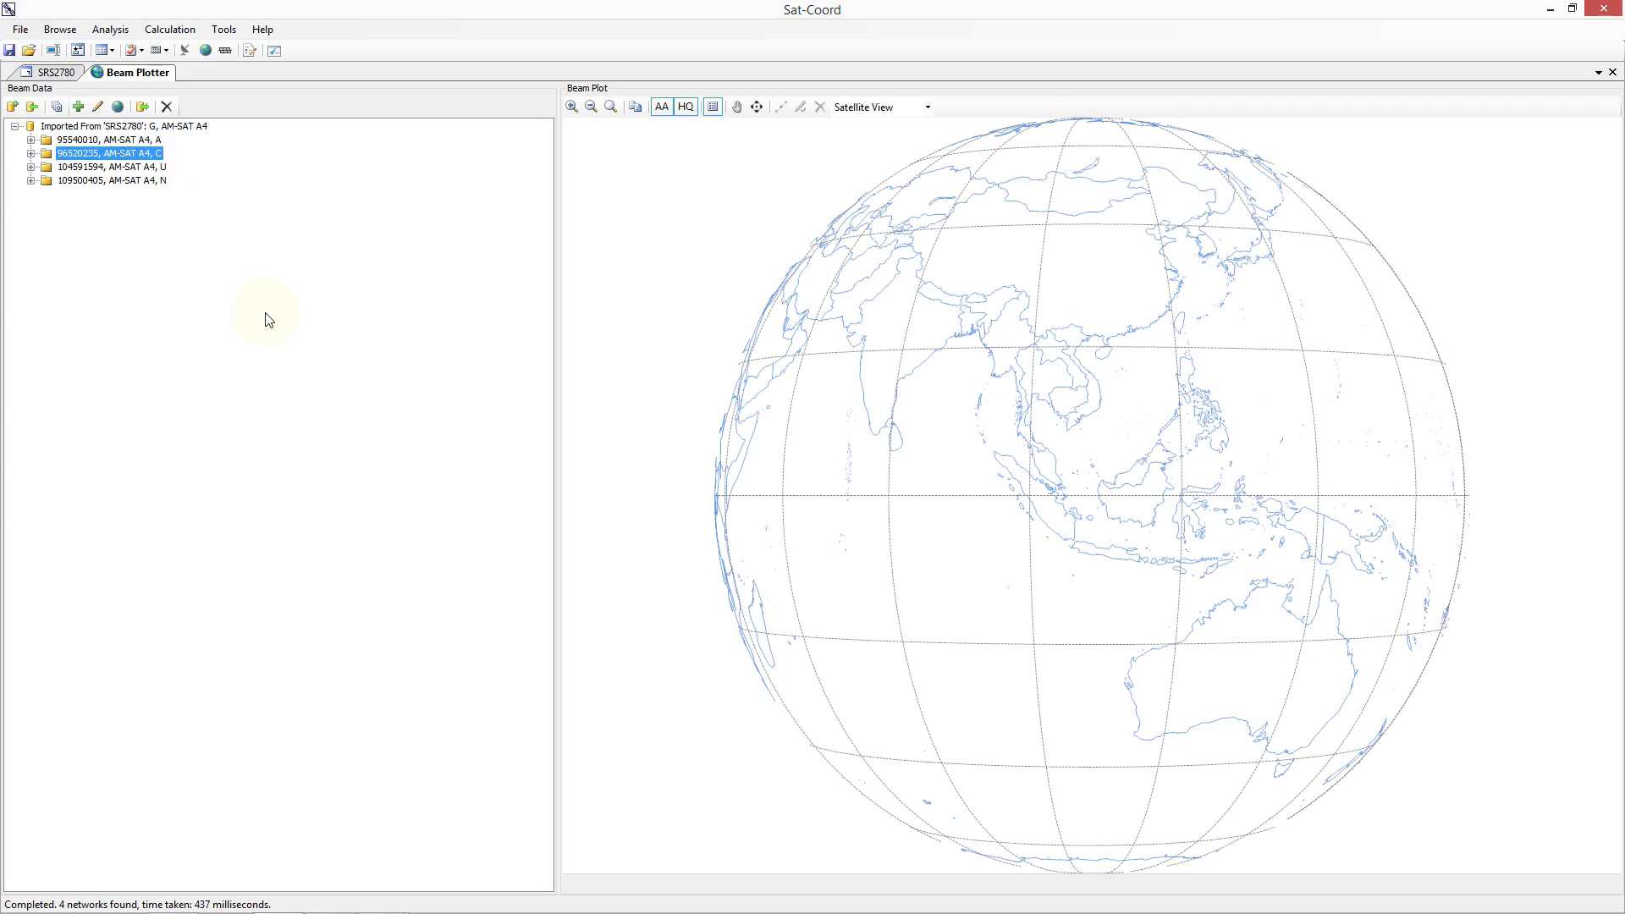
{"action": "left_click", "coordinate": [30, 153]}
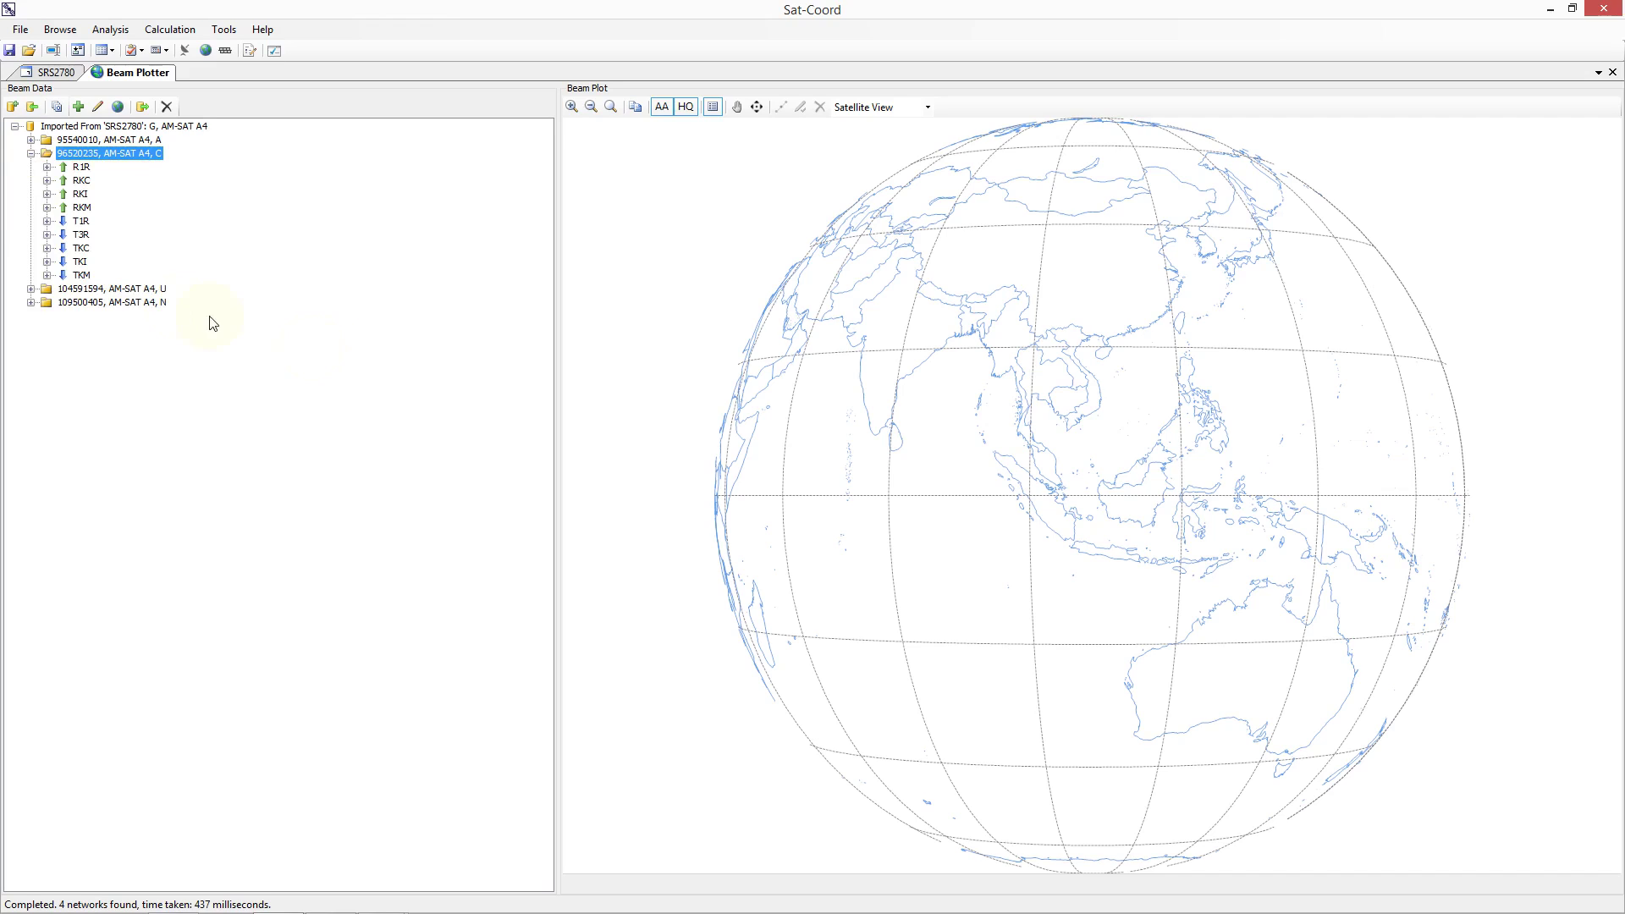
- Plot beam T3R, expand its CO and SA entries, view each C (Co-Polar) entry, then reselect T3R
{"action": "left_click", "coordinate": [81, 235]}
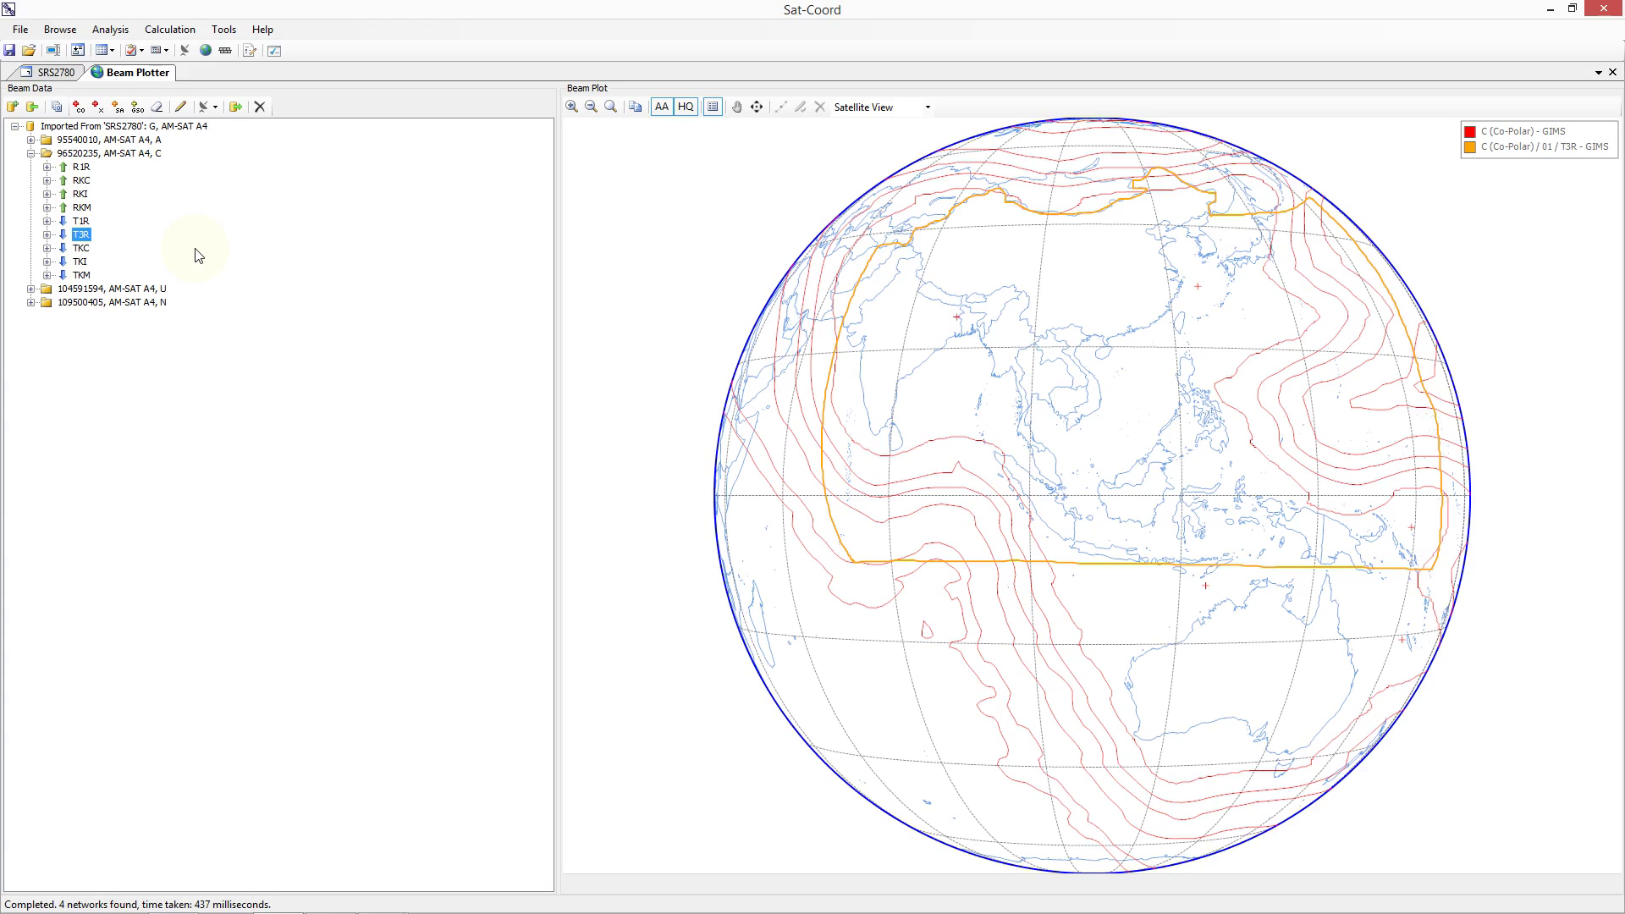
{"action": "left_click", "coordinate": [47, 234]}
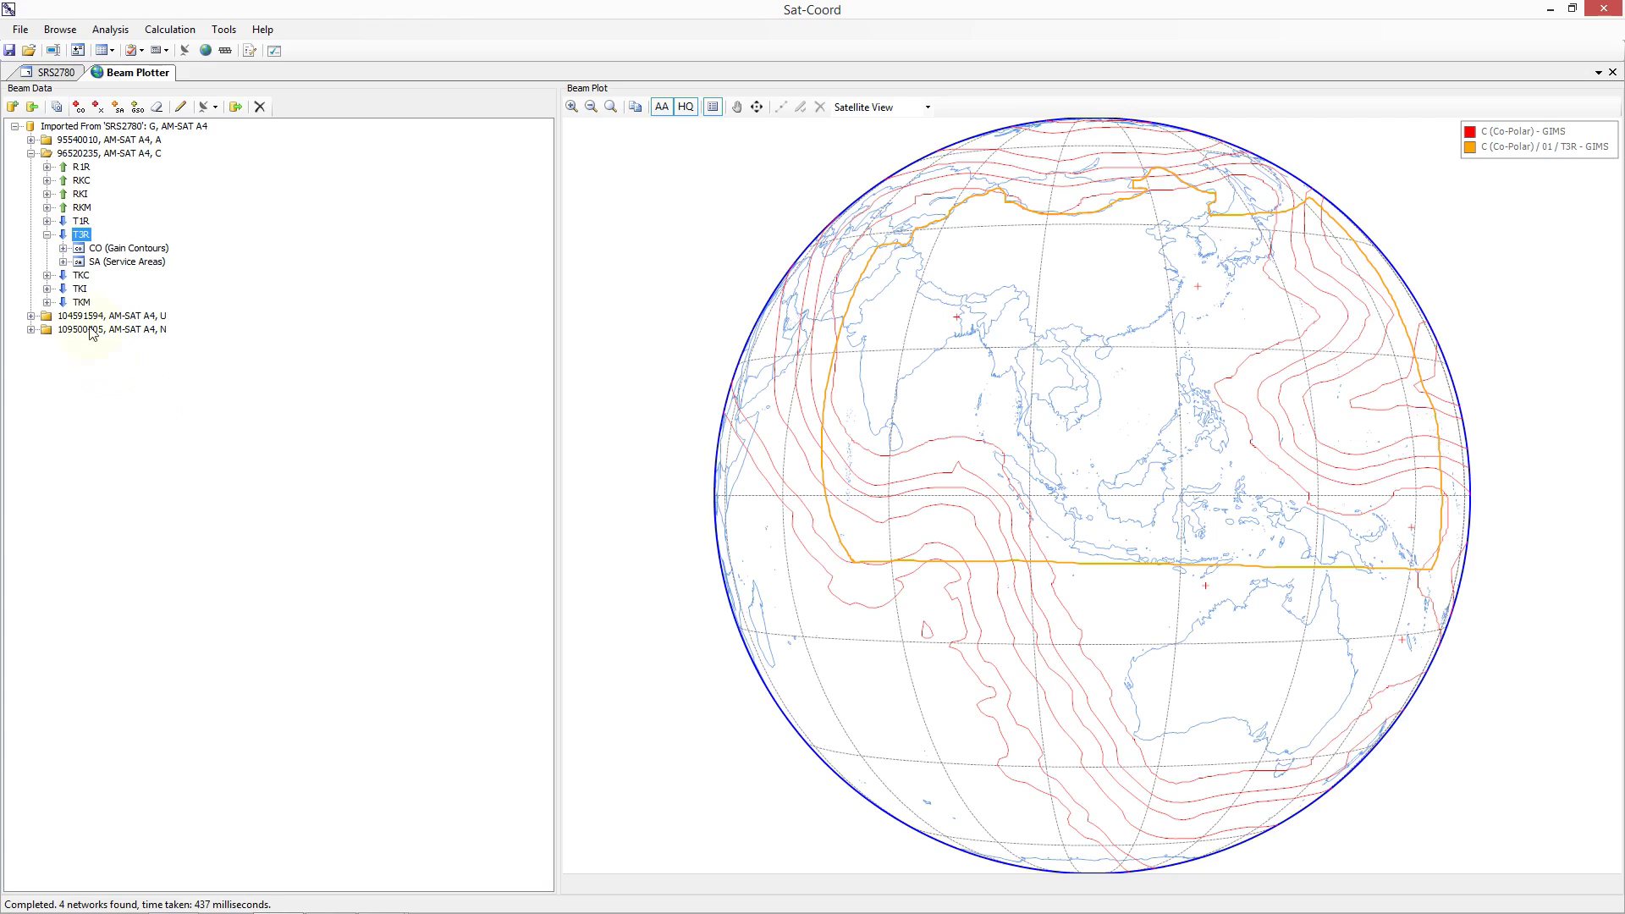
{"action": "left_click", "coordinate": [63, 248]}
{"action": "left_click", "coordinate": [63, 275]}
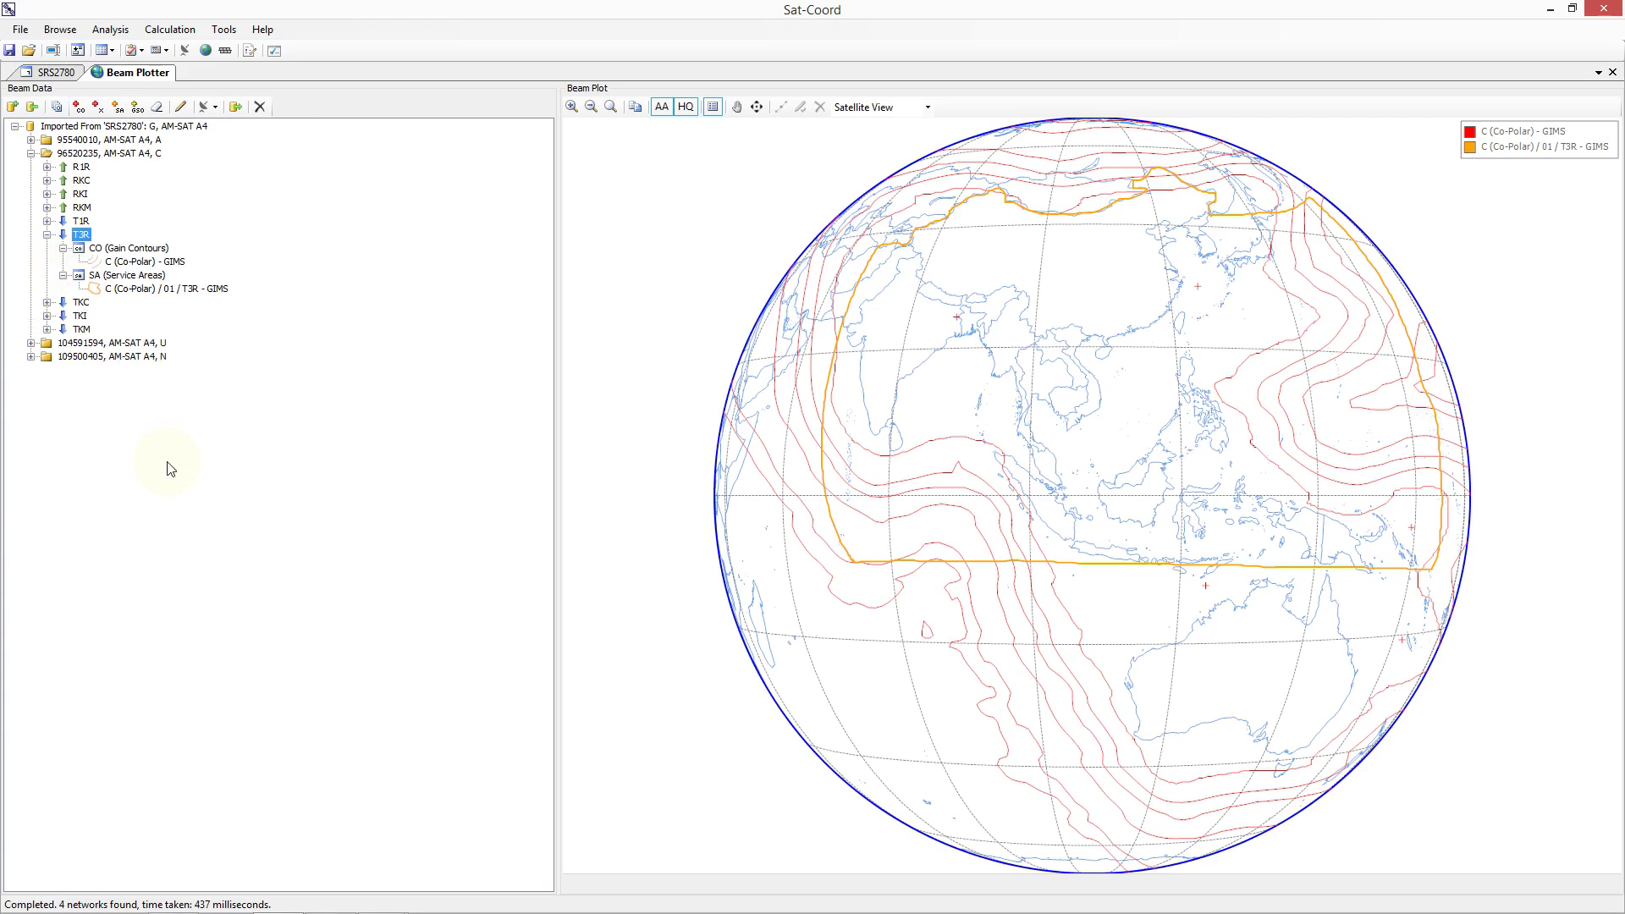
{"action": "left_click", "coordinate": [158, 265]}
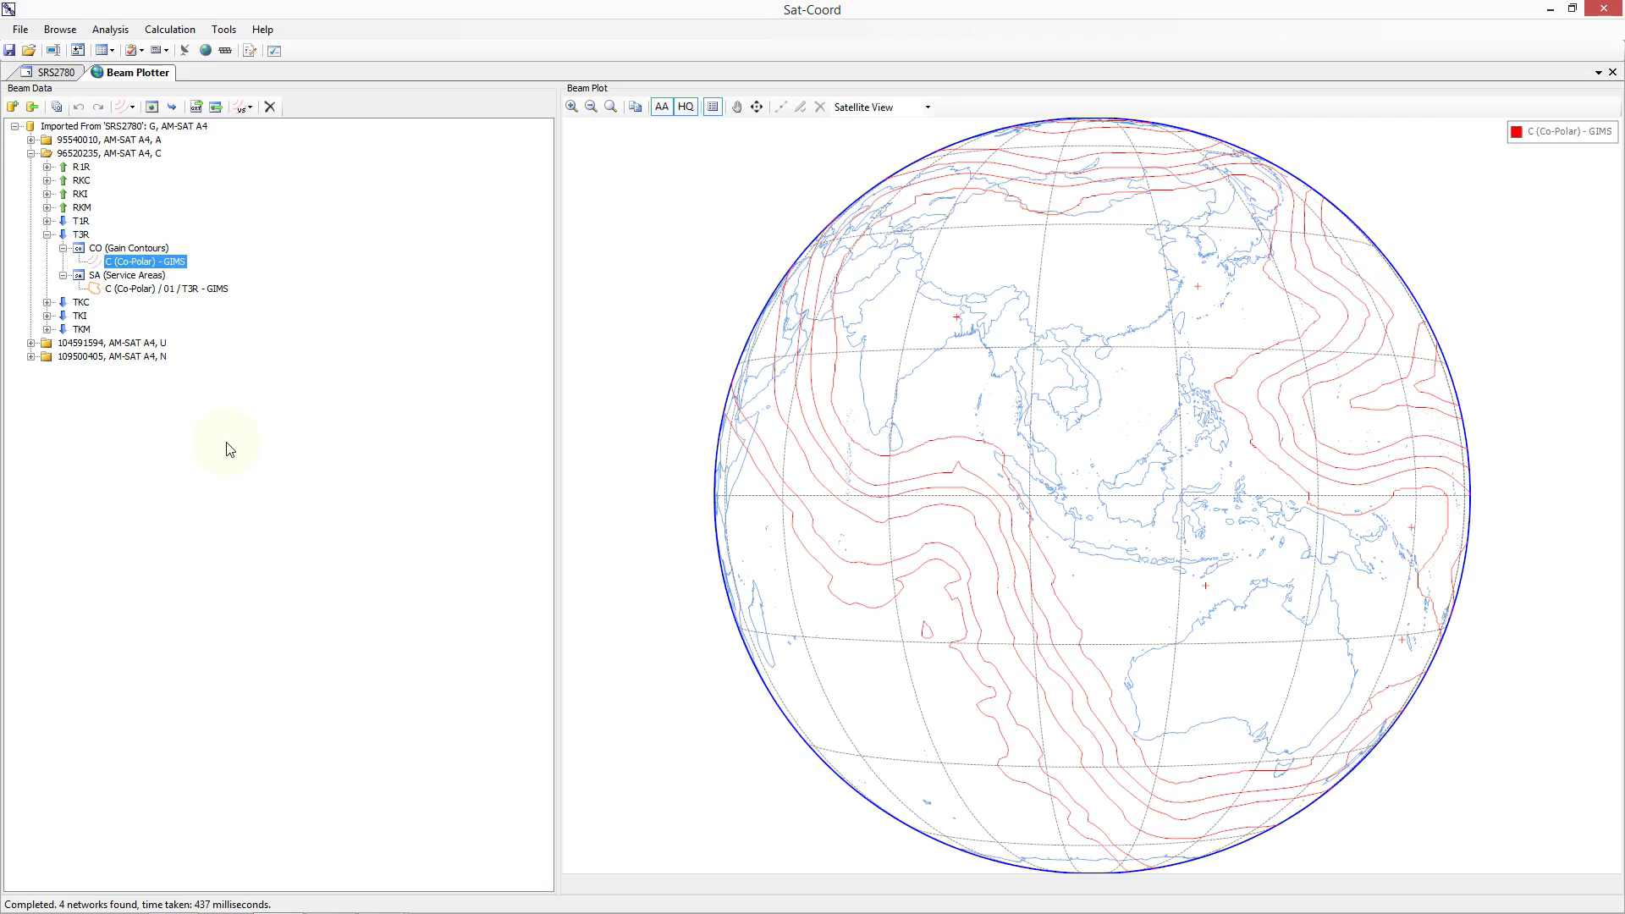
{"action": "left_click", "coordinate": [181, 290]}
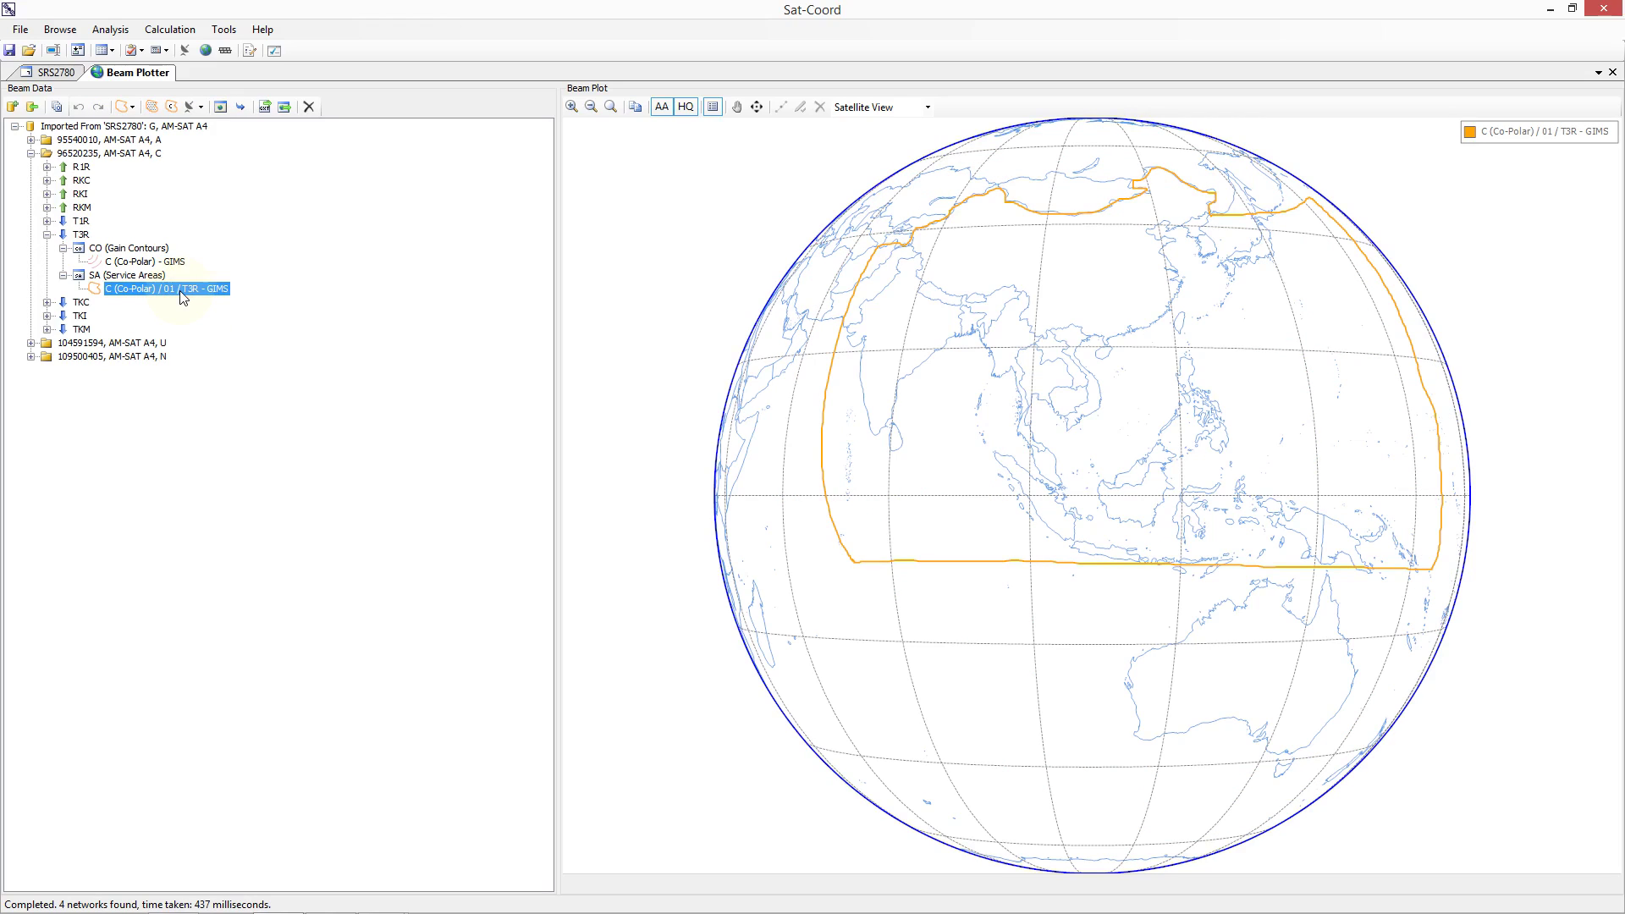
{"action": "left_click", "coordinate": [81, 237]}
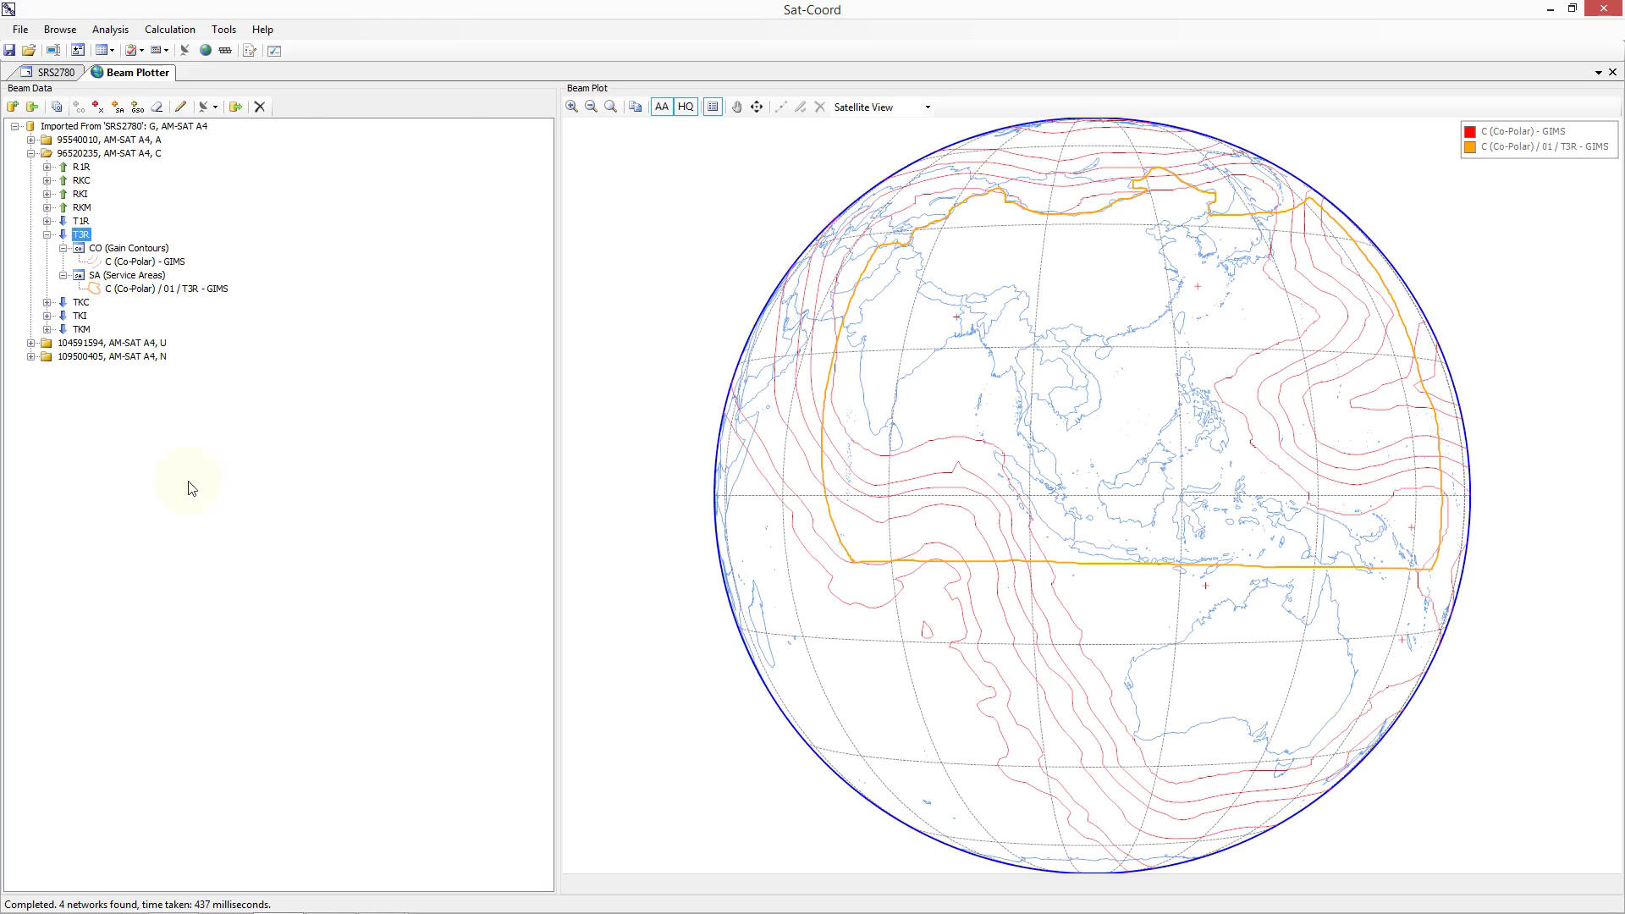
- Expand T1R's CO, SA and AG/GSO data, chart its gain towards the GSO, then replot T3R
{"action": "left_click", "coordinate": [48, 221]}
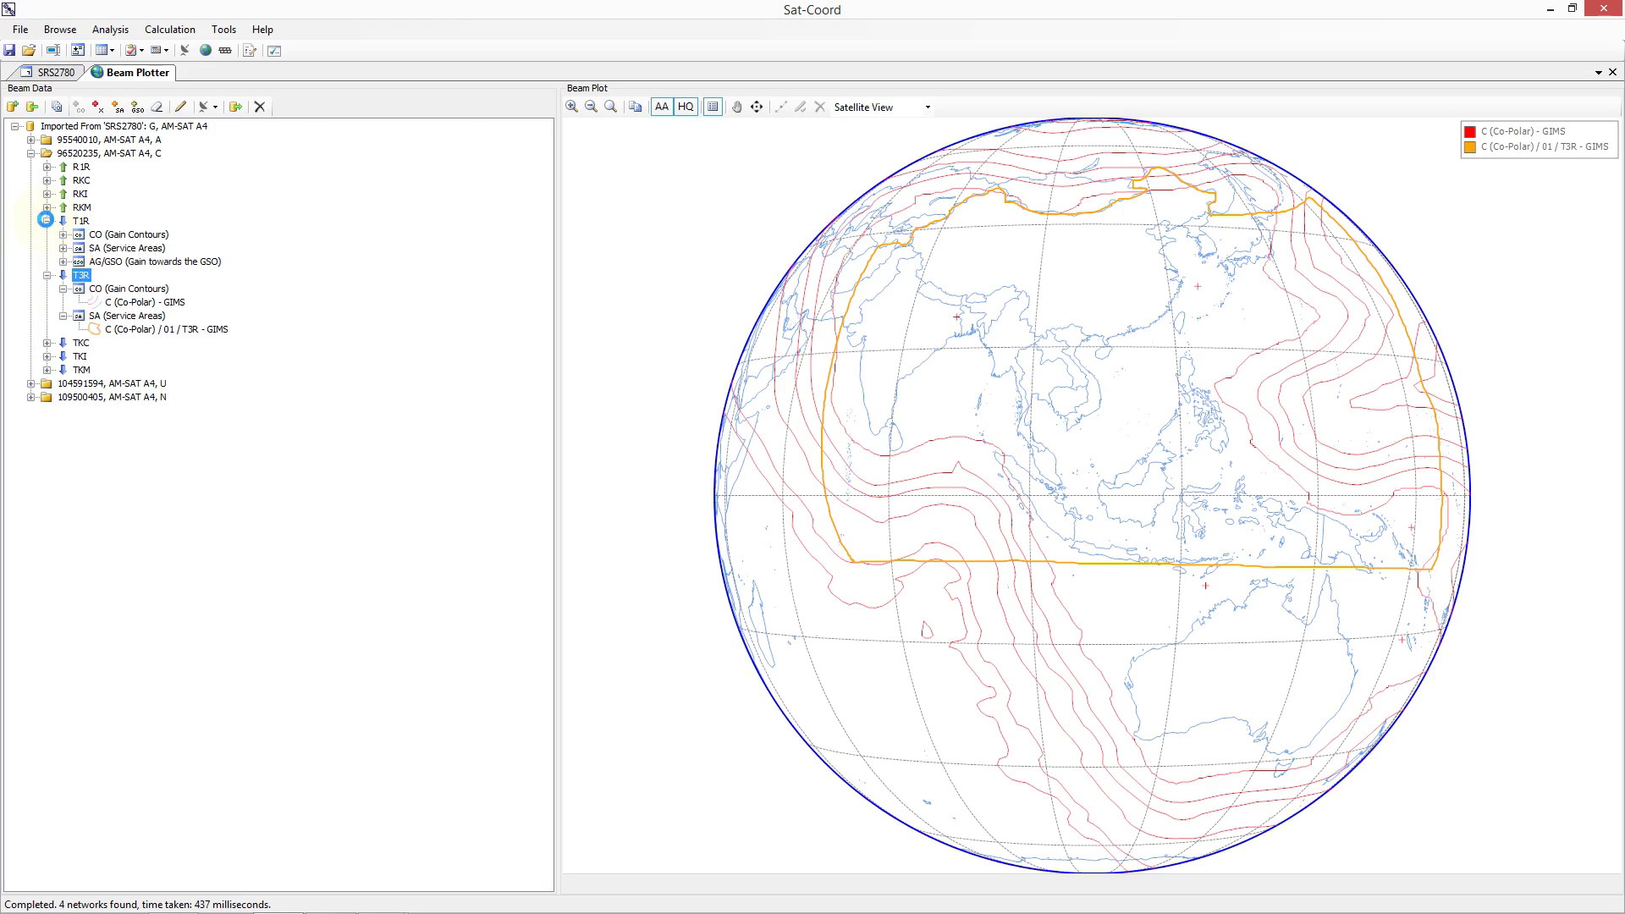
{"action": "left_click", "coordinate": [77, 221]}
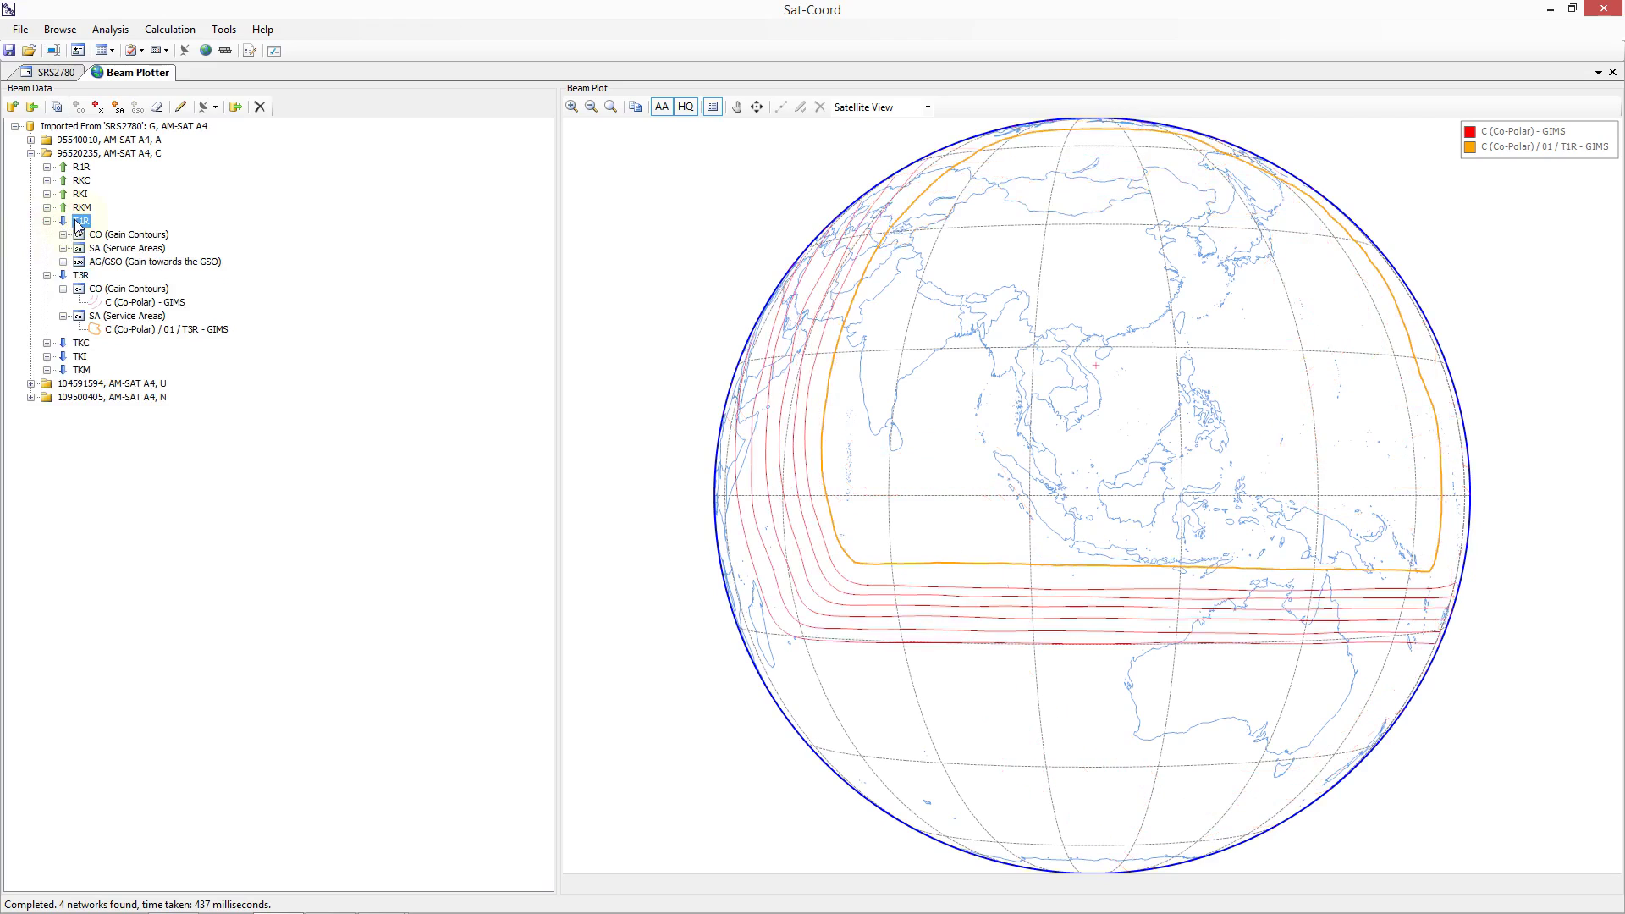
{"action": "left_click", "coordinate": [62, 234]}
{"action": "left_click", "coordinate": [63, 261]}
{"action": "left_click", "coordinate": [62, 289]}
{"action": "left_click", "coordinate": [133, 303]}
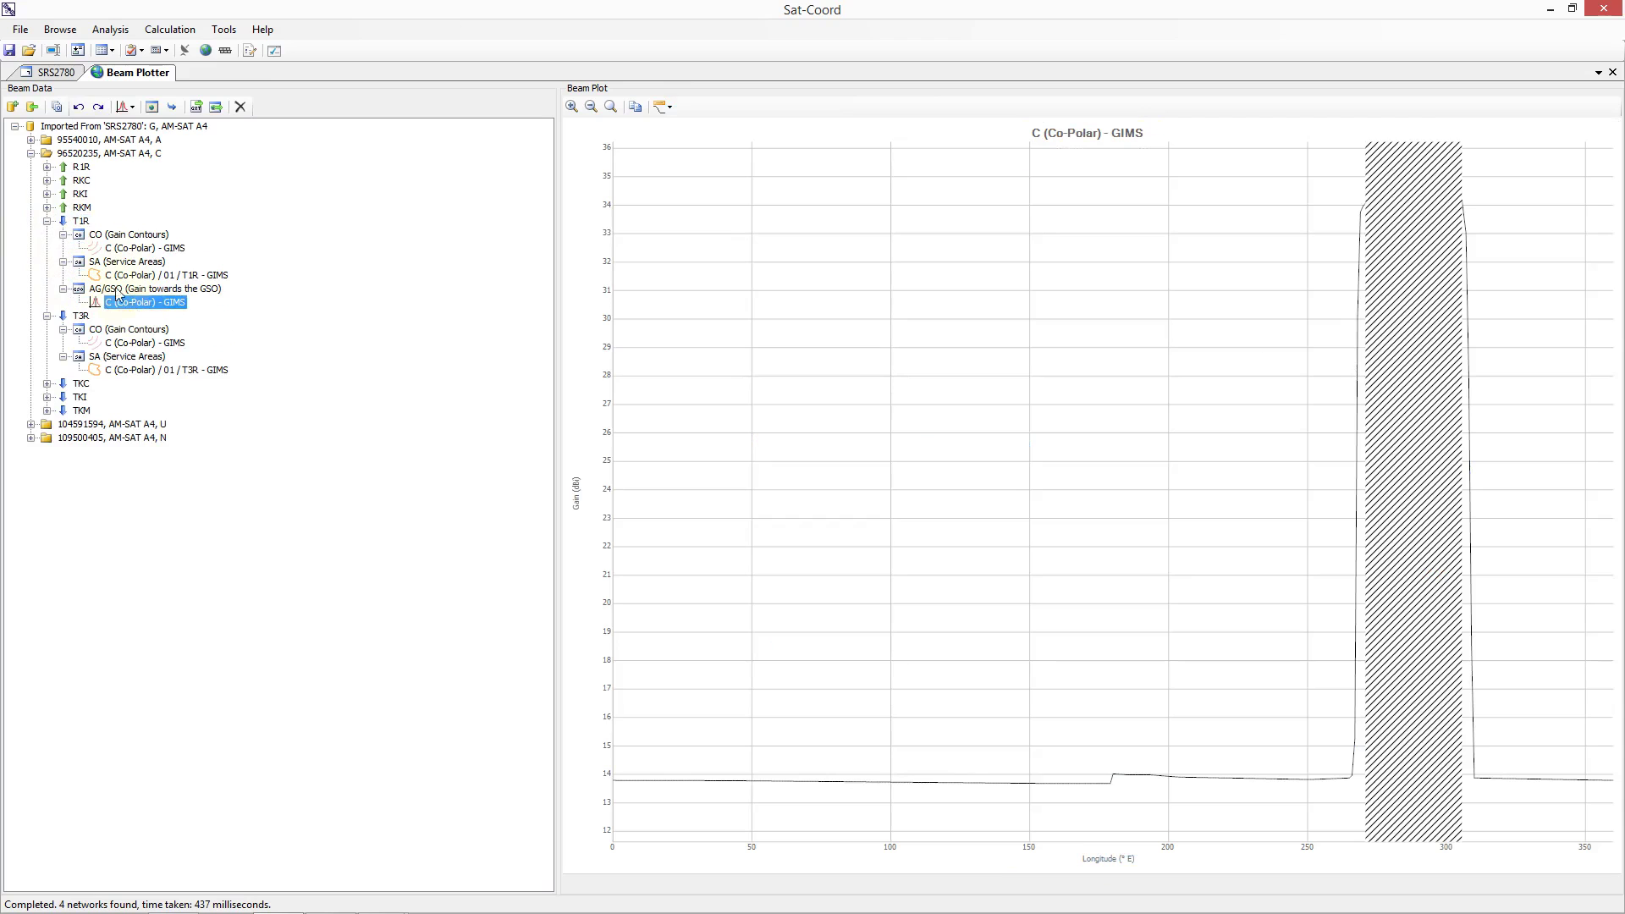
{"action": "left_click", "coordinate": [81, 221]}
{"action": "left_click", "coordinate": [81, 316]}
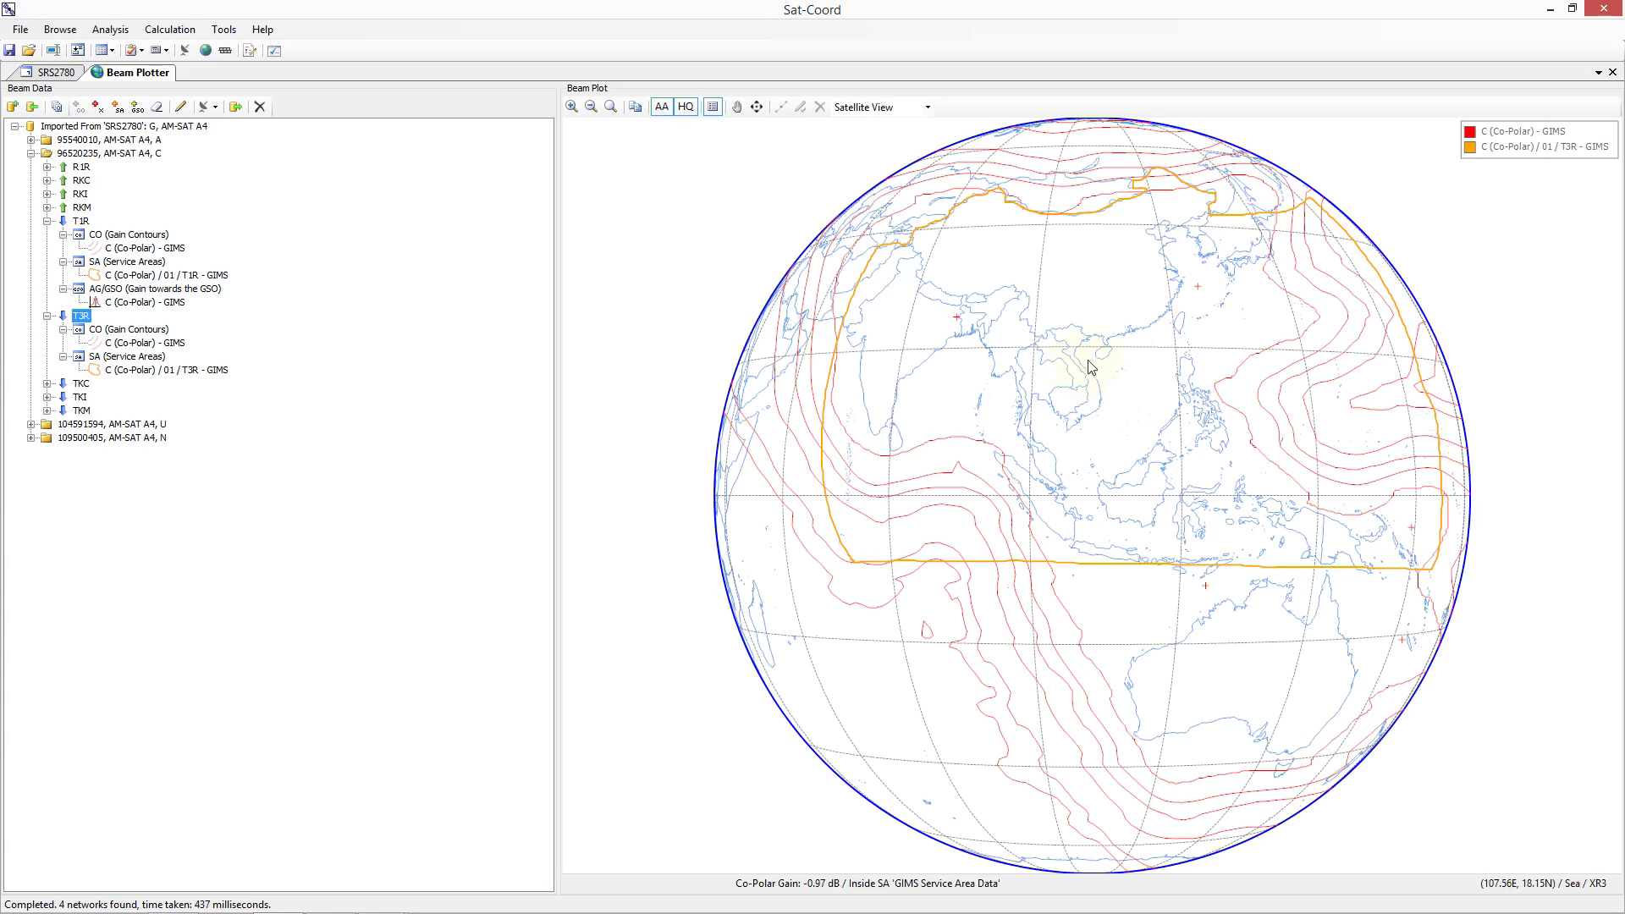
{"action": "left_click", "coordinate": [928, 108]}
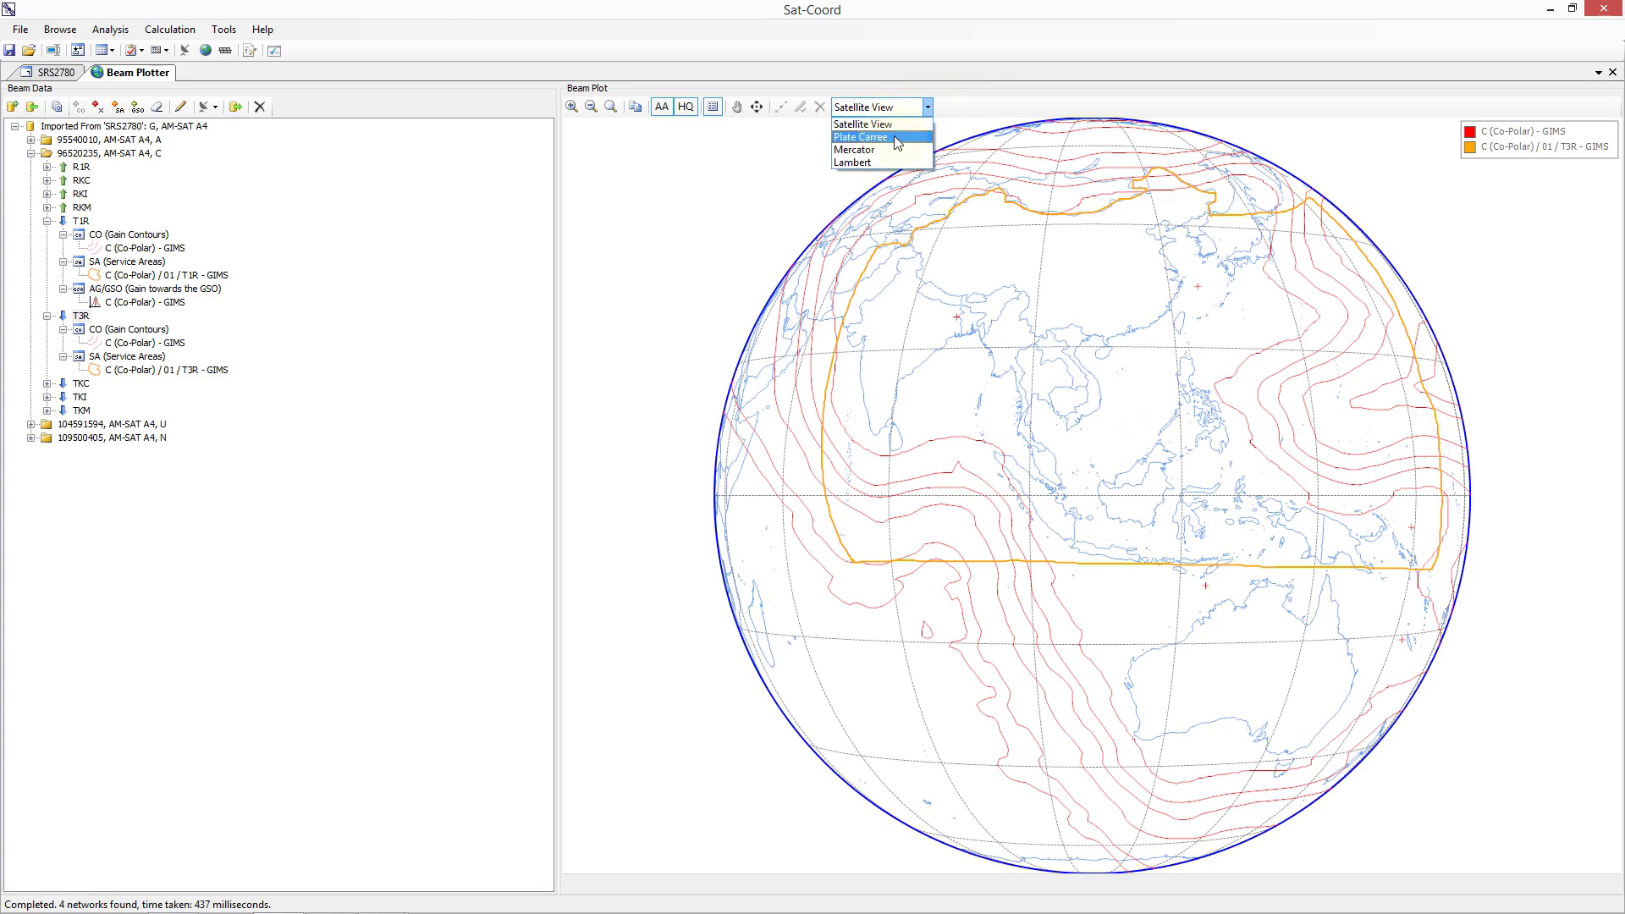
{"action": "left_click", "coordinate": [891, 138]}
{"action": "left_click", "coordinate": [929, 107]}
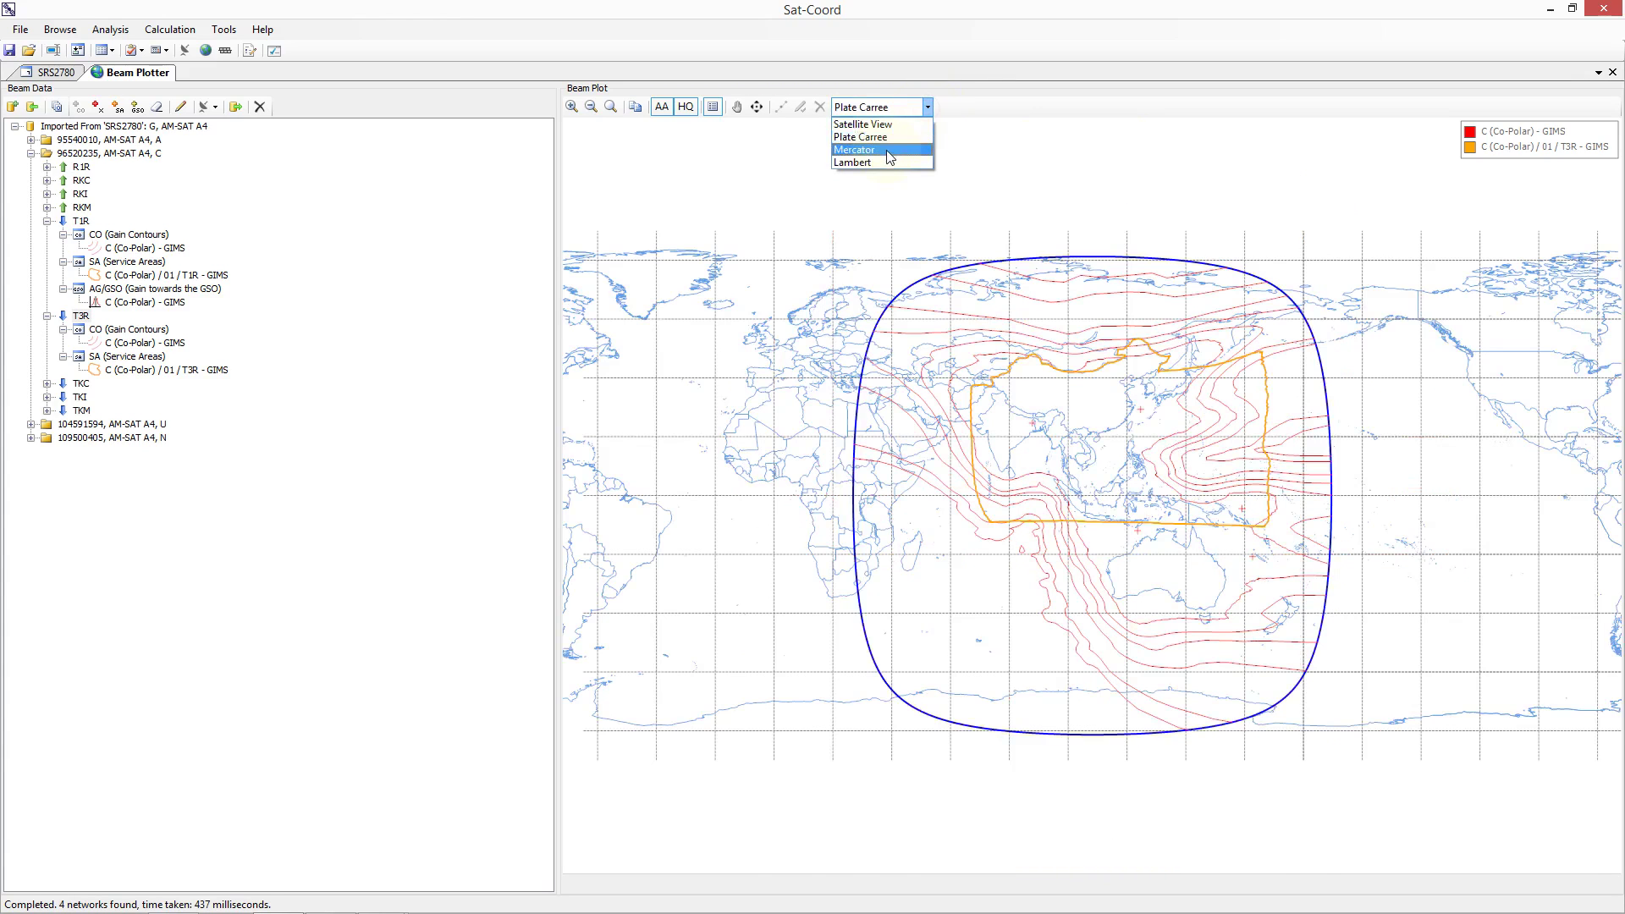
{"action": "left_click", "coordinate": [891, 150]}
{"action": "left_click", "coordinate": [928, 109]}
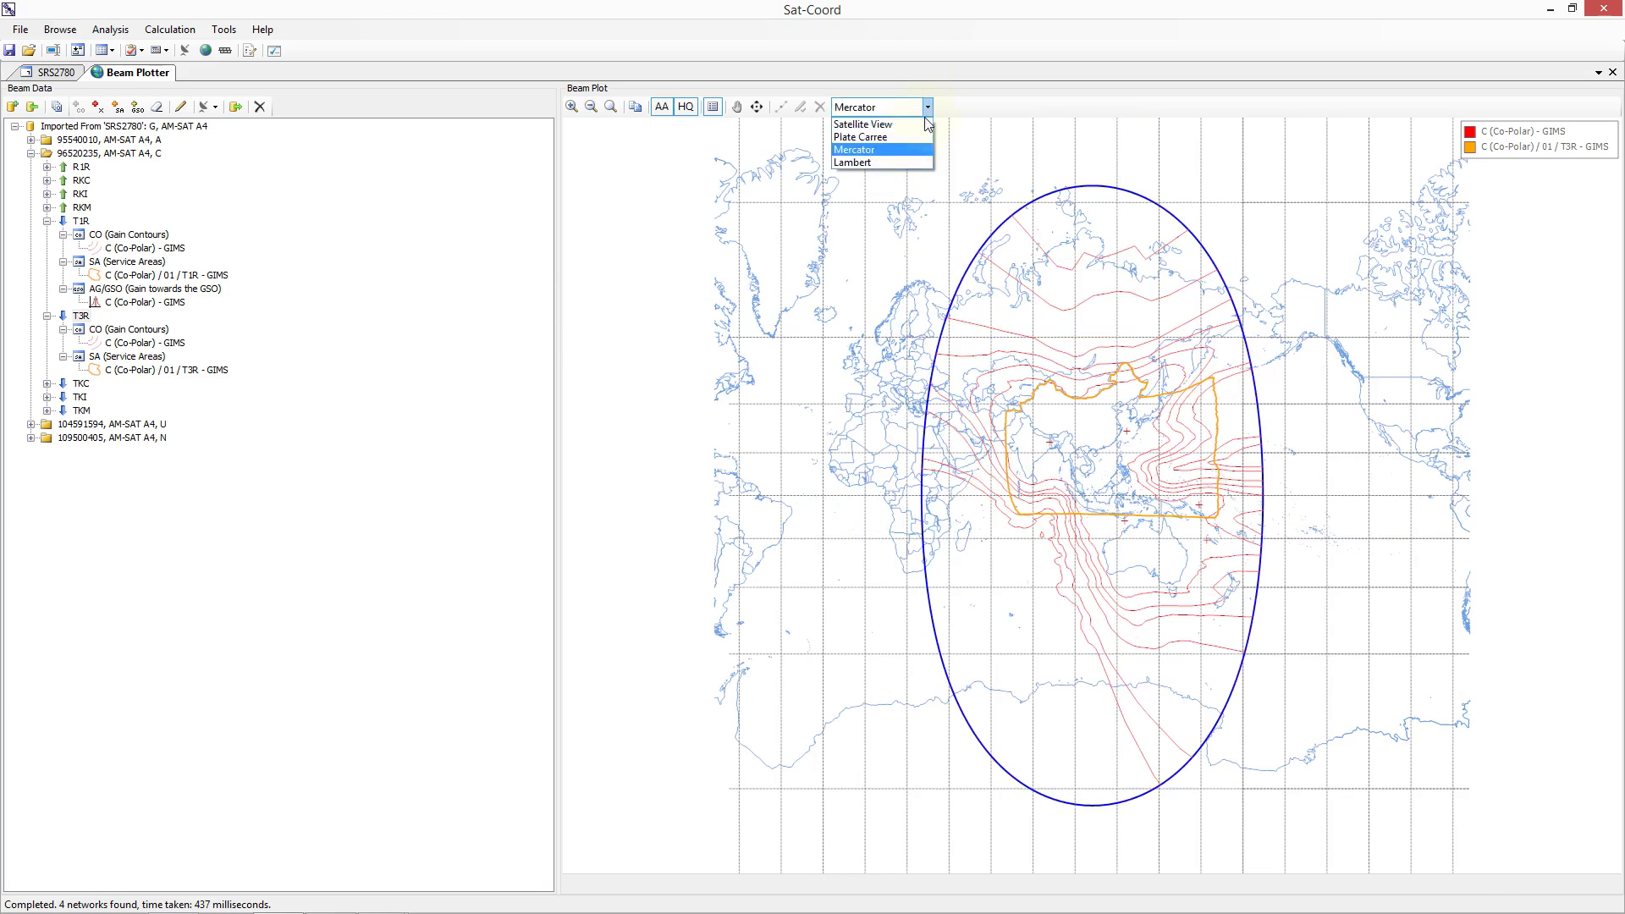
{"action": "left_click", "coordinate": [876, 163]}
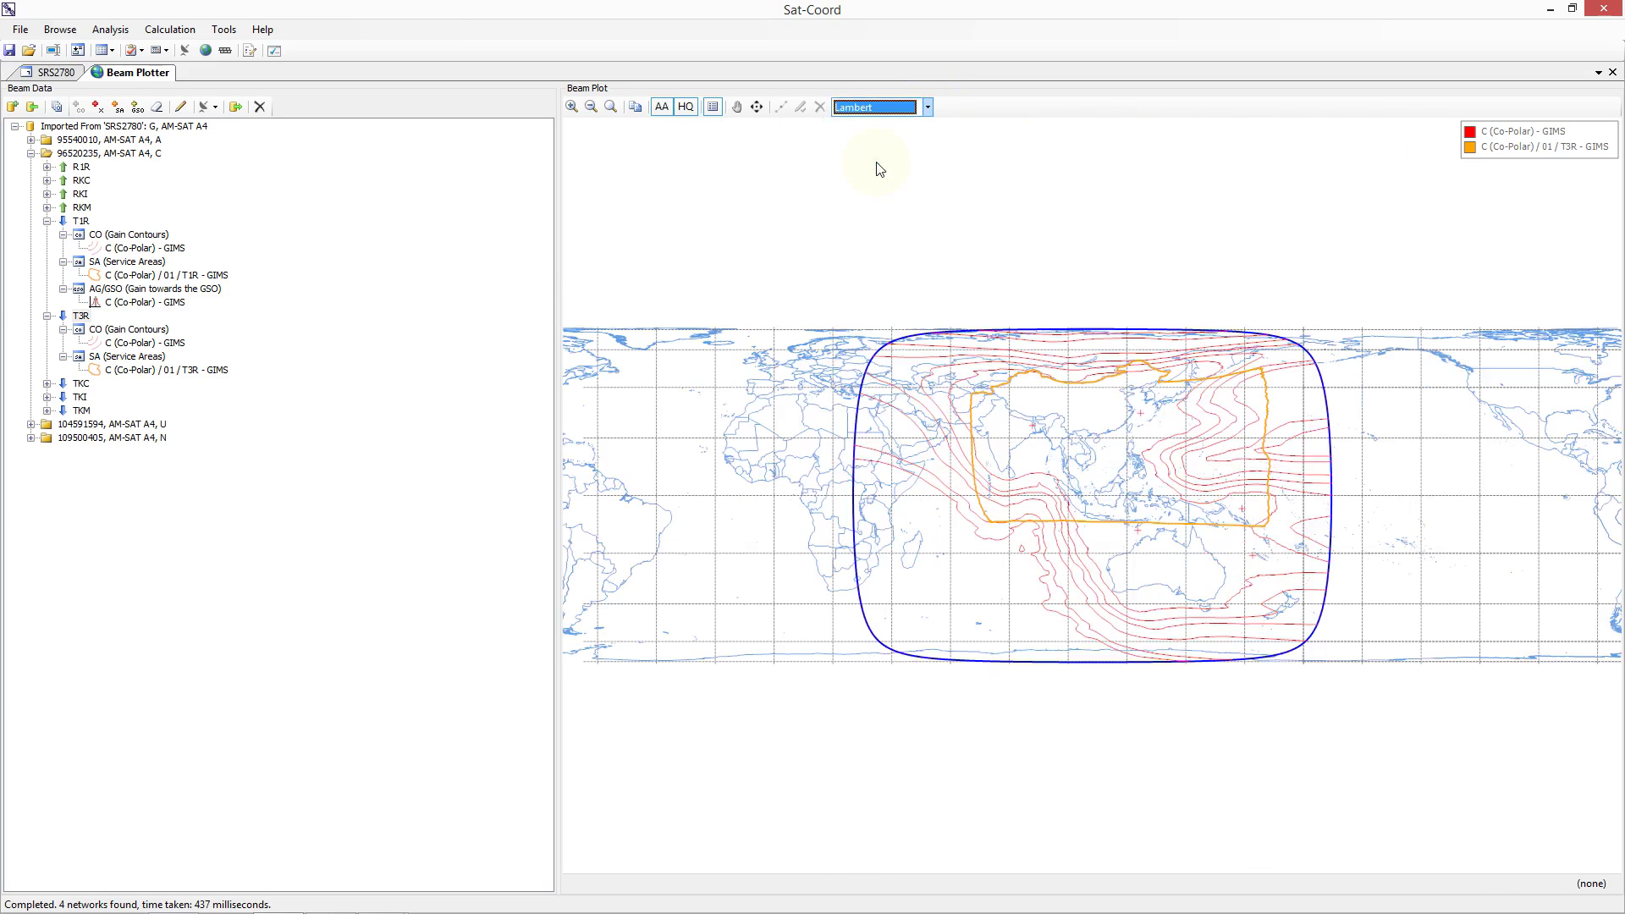
{"action": "left_click", "coordinate": [928, 107]}
{"action": "left_click", "coordinate": [914, 131]}
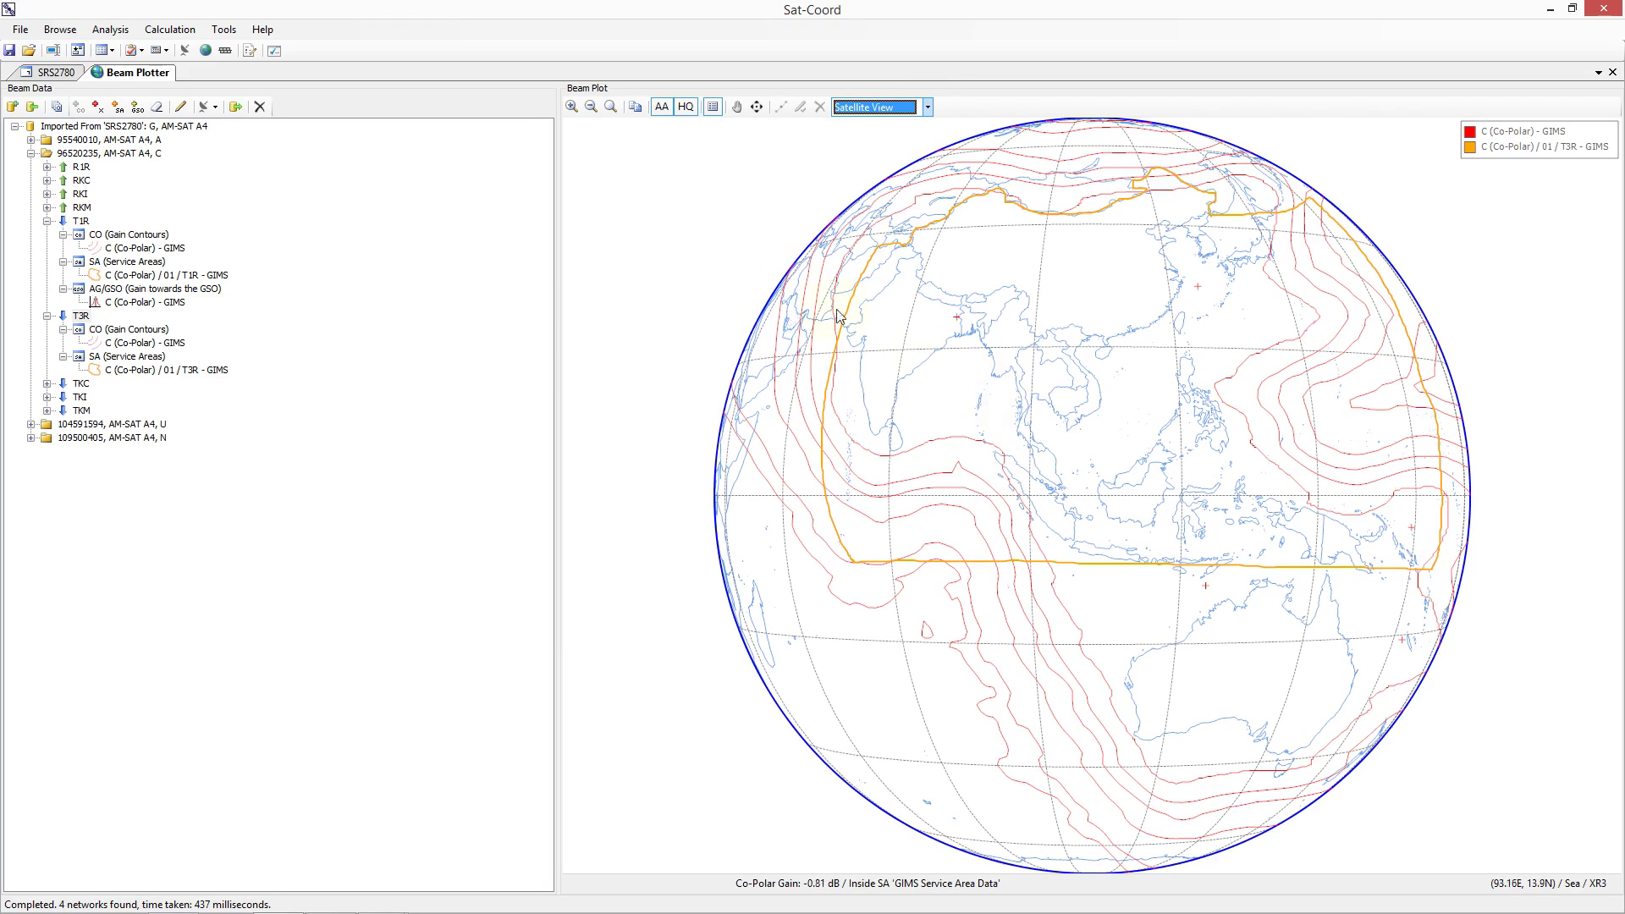
{"action": "left_click", "coordinate": [738, 108]}
- Pan the globe slightly to the left, then switch the Pan tool off
{"action": "mouse_move", "coordinate": [1050, 403]}
{"action": "left_mouse_down"}
{"action": "mouse_move", "coordinate": [988, 408]}
{"action": "mouse_move", "coordinate": [1064, 398]}
{"action": "mouse_move", "coordinate": [1027, 388]}
{"action": "mouse_move", "coordinate": [1044, 330]}
{"action": "mouse_move", "coordinate": [1019, 408]}
{"action": "left_mouse_up"}
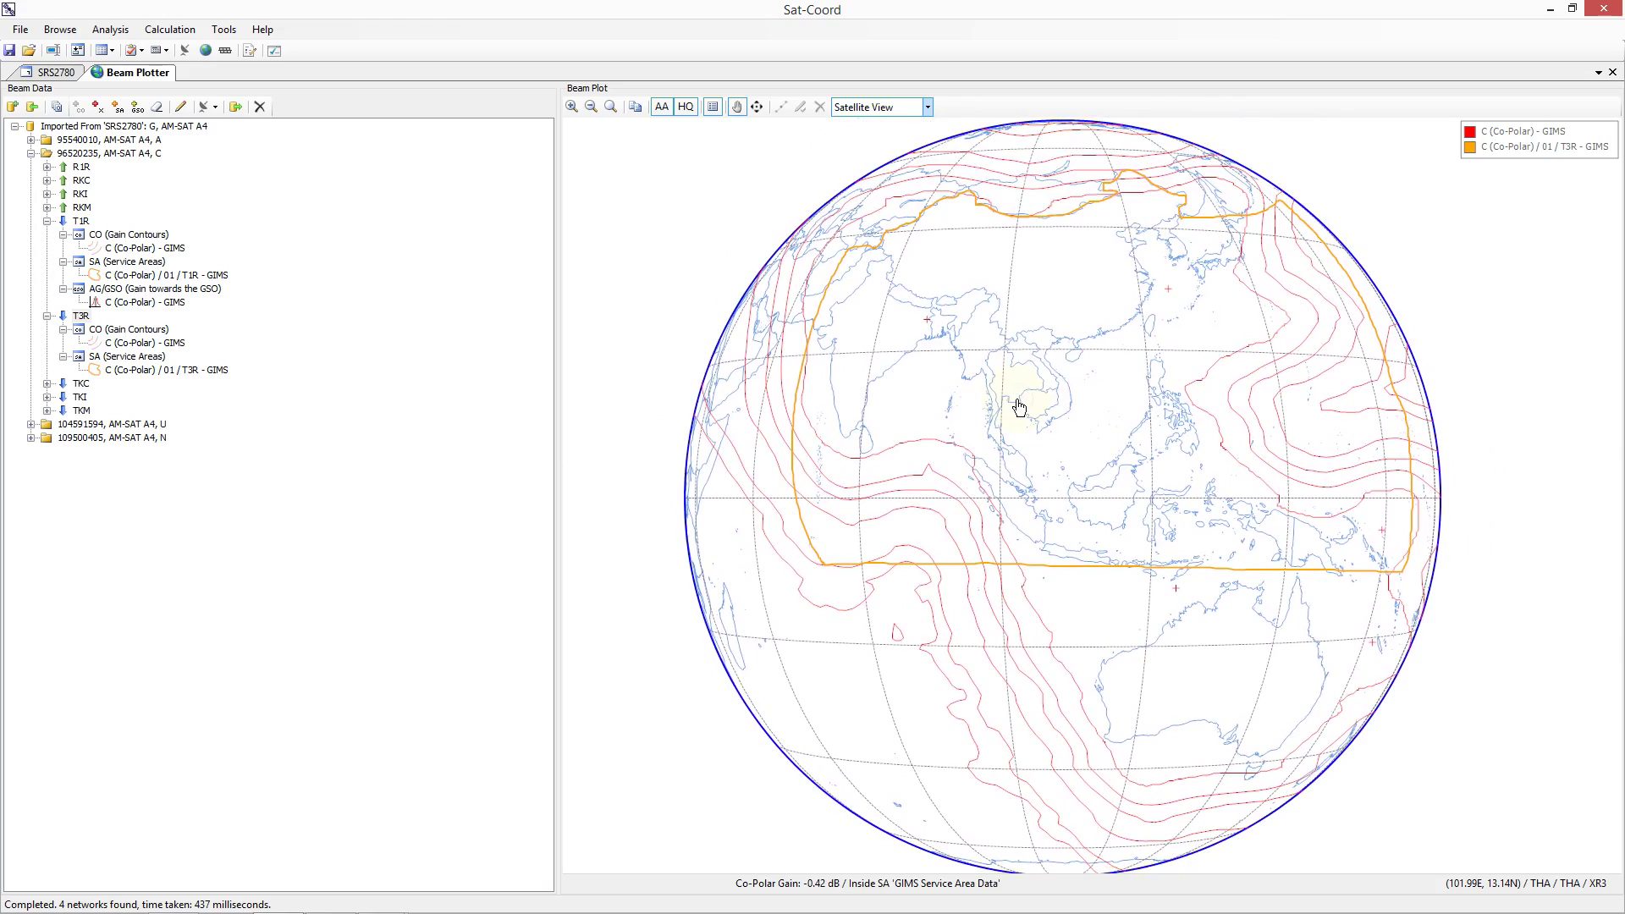
{"action": "left_click", "coordinate": [738, 108]}
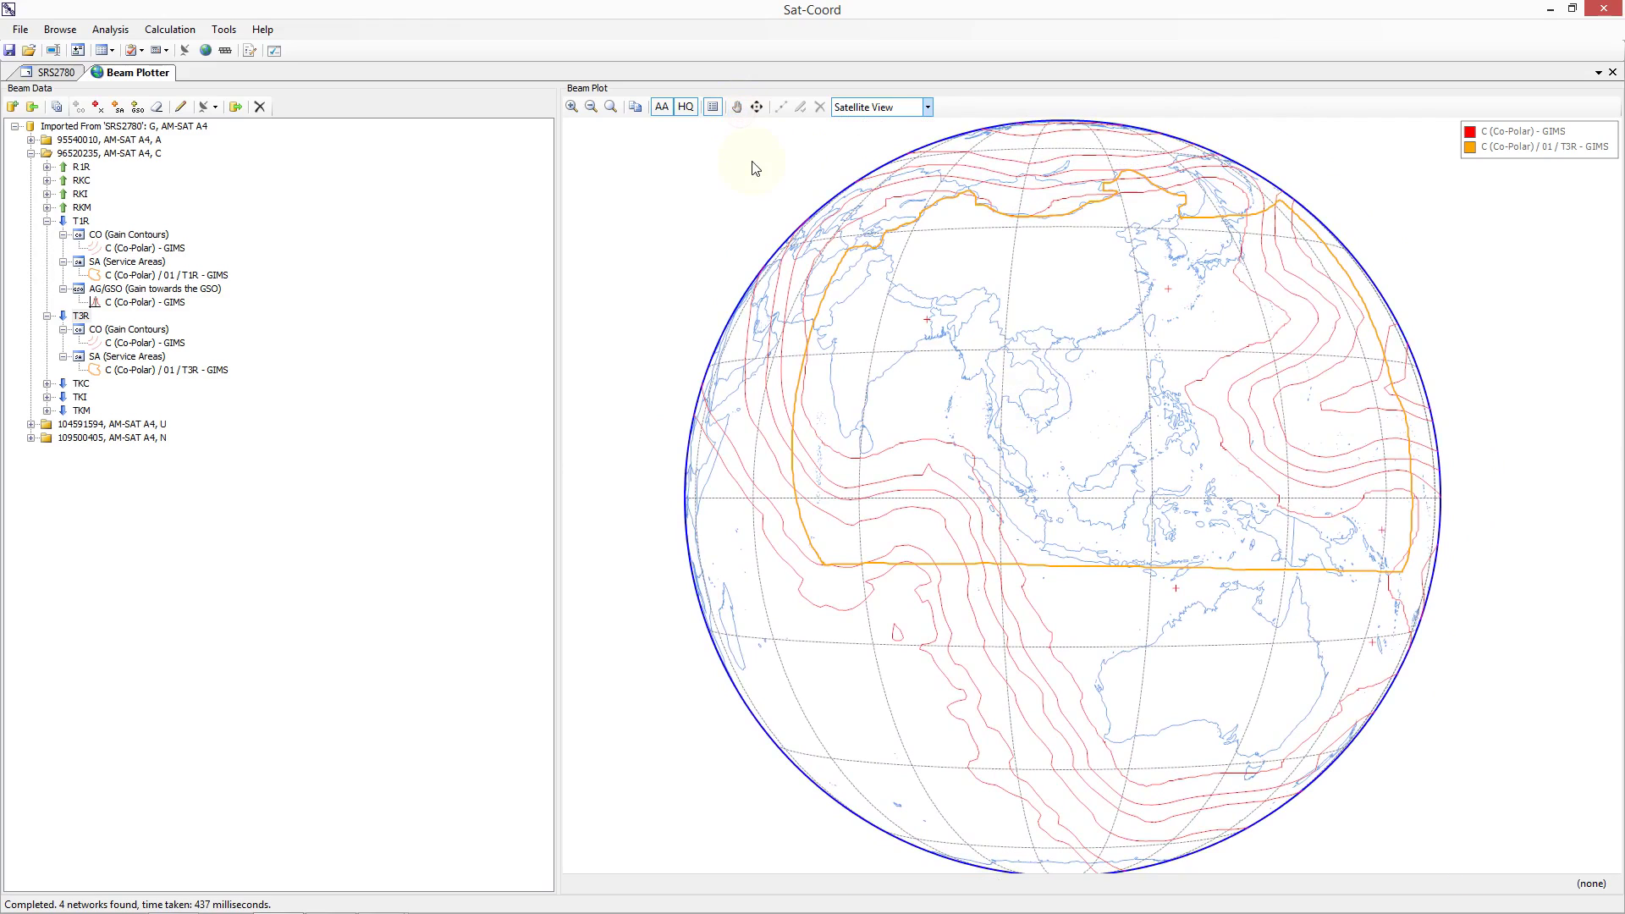
- With Move View Position, drag the globe's viewpoint toward Europe and Central Asia
{"action": "left_click", "coordinate": [757, 107]}
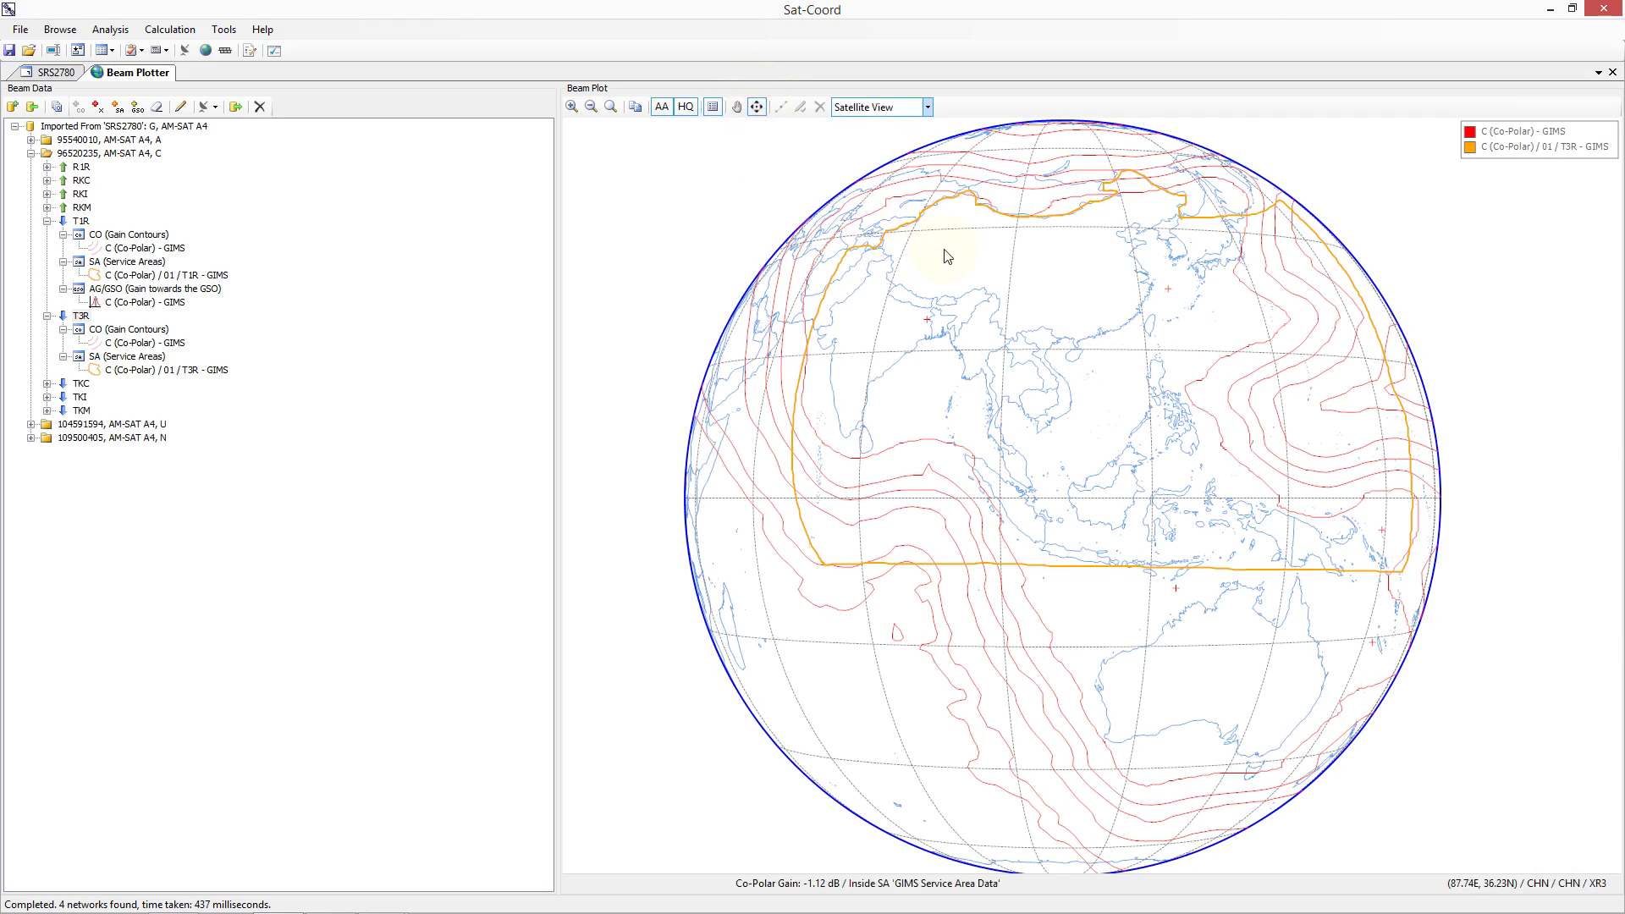
{"action": "left_click_drag", "start_coordinate": [1005, 359], "coordinate": [1062, 405]}
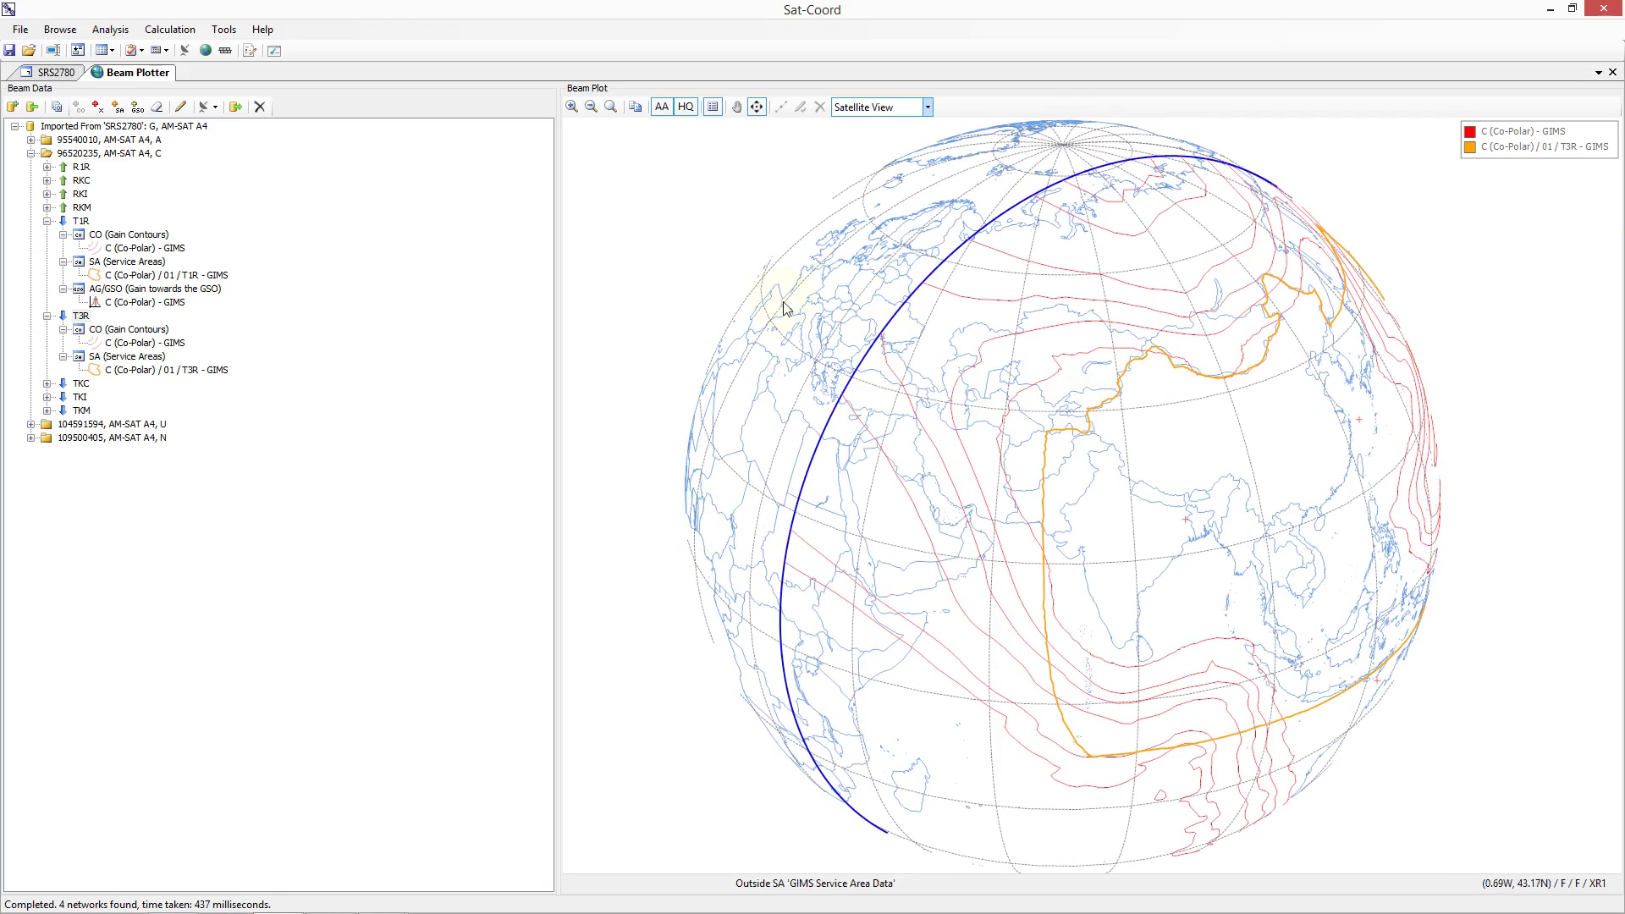
- Zoom the globe in twice and out twice, then reset it to the default full-Earth view
{"action": "left_click", "coordinate": [572, 107]}
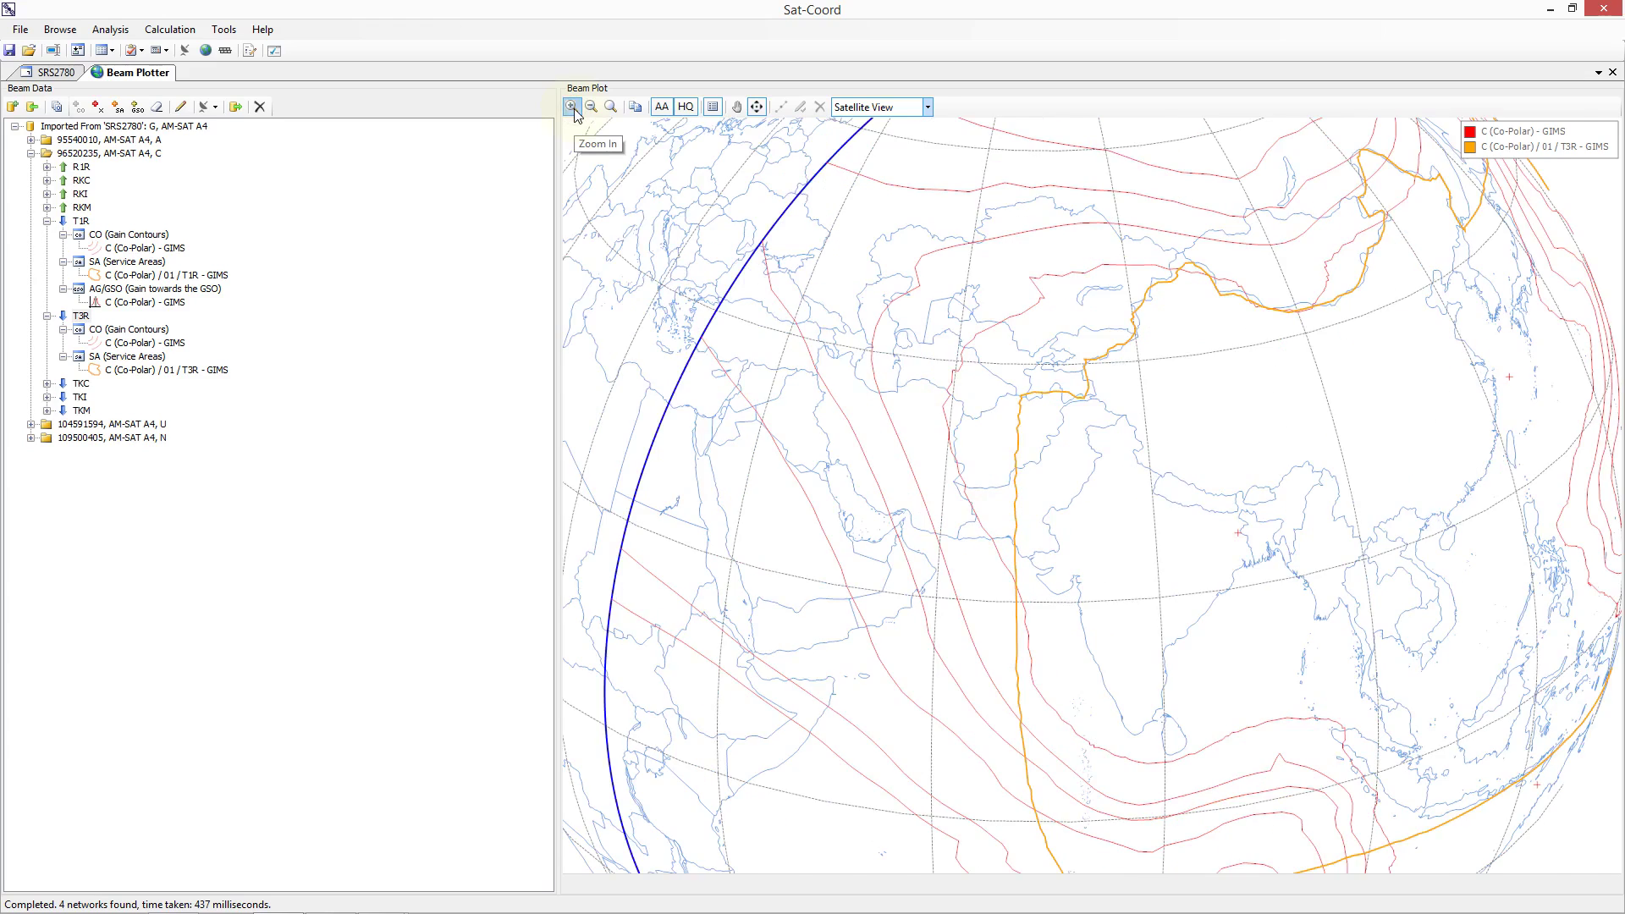
{"action": "left_click", "coordinate": [574, 108]}
{"action": "left_click", "coordinate": [597, 110]}
{"action": "left_click", "coordinate": [596, 110]}
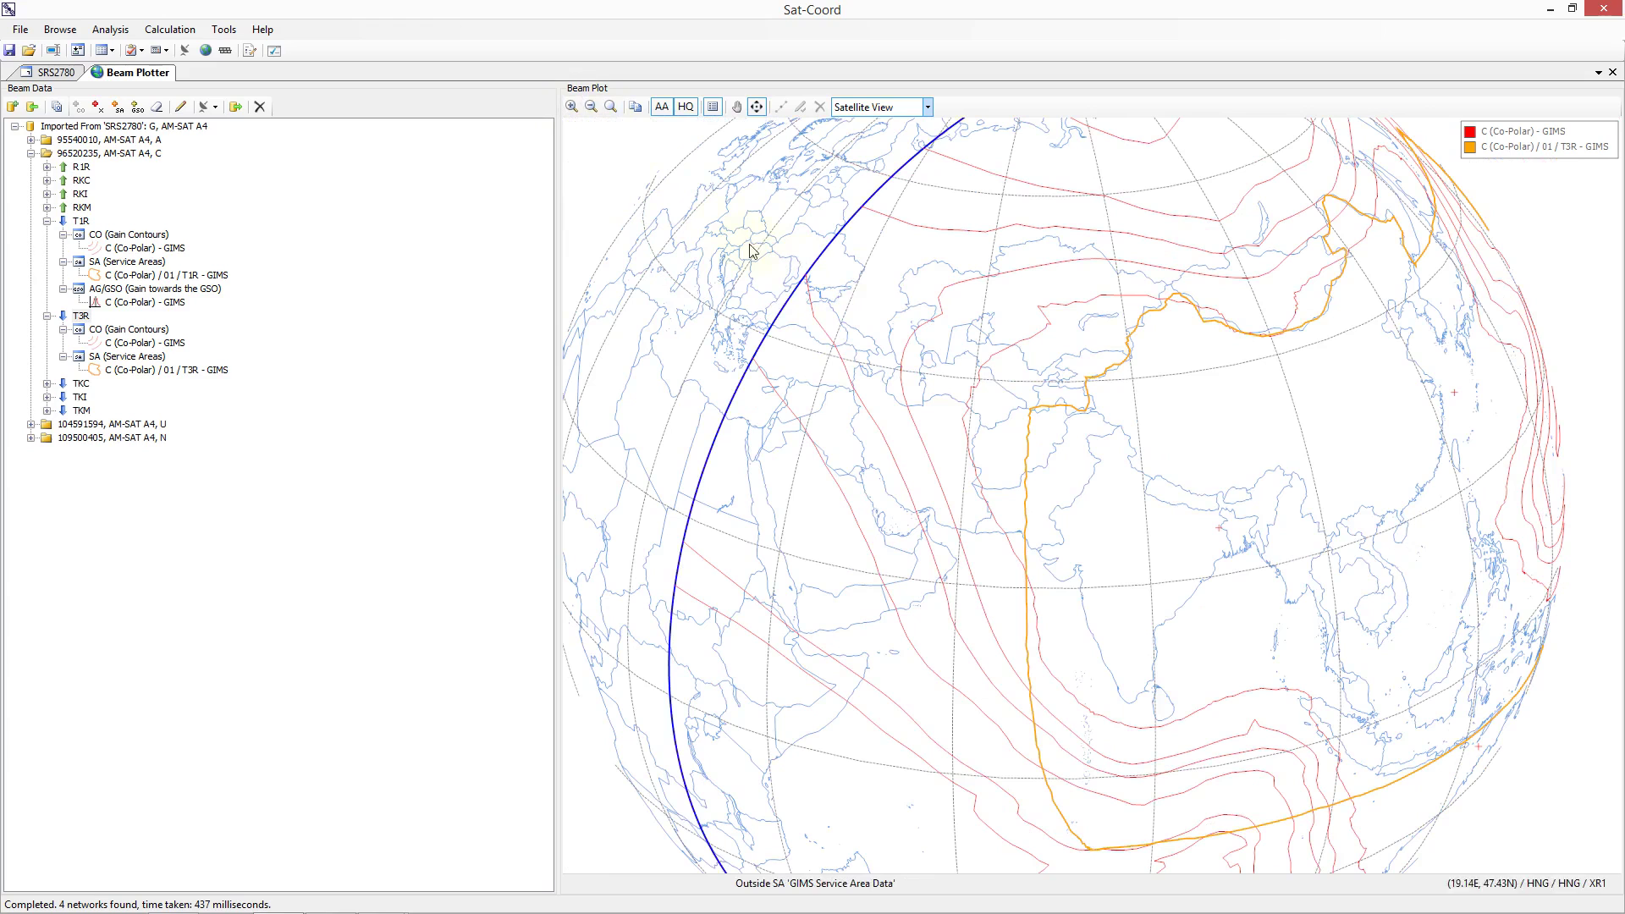
{"action": "left_click", "coordinate": [612, 108]}
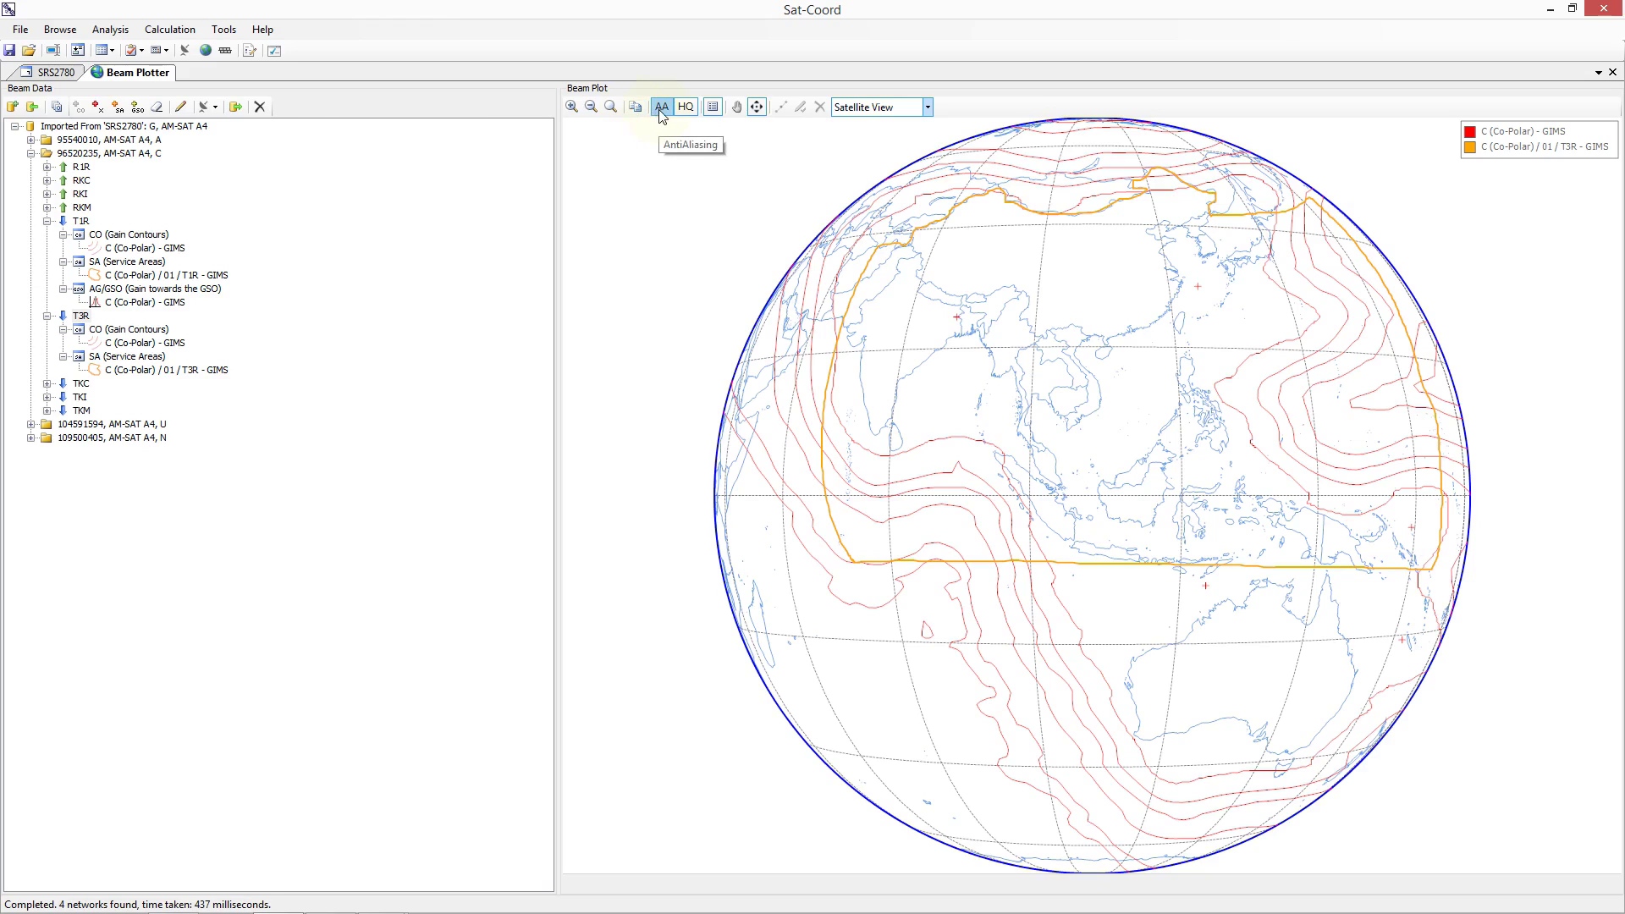
- Toggle the legend off and on, then plot T3R's C (Co-Polar) - GIMS contours after briefly showing T1R's
{"action": "left_click", "coordinate": [711, 107]}
{"action": "left_click", "coordinate": [712, 108]}
{"action": "left_click", "coordinate": [156, 251]}
{"action": "left_click", "coordinate": [140, 343]}
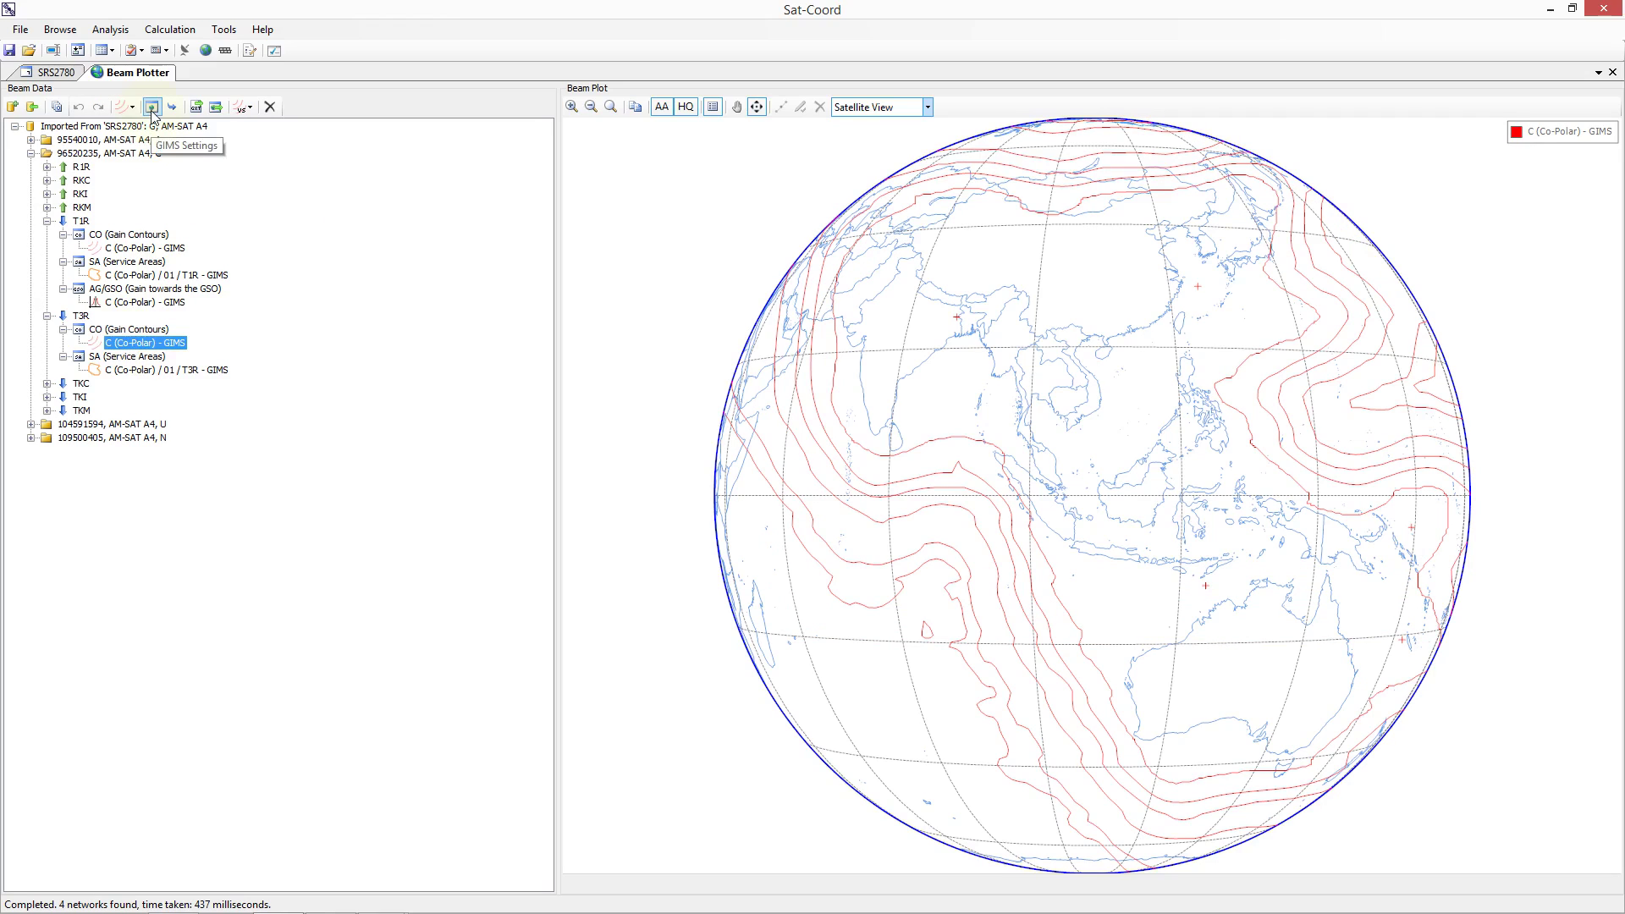
{"action": "left_click", "coordinate": [172, 108]}
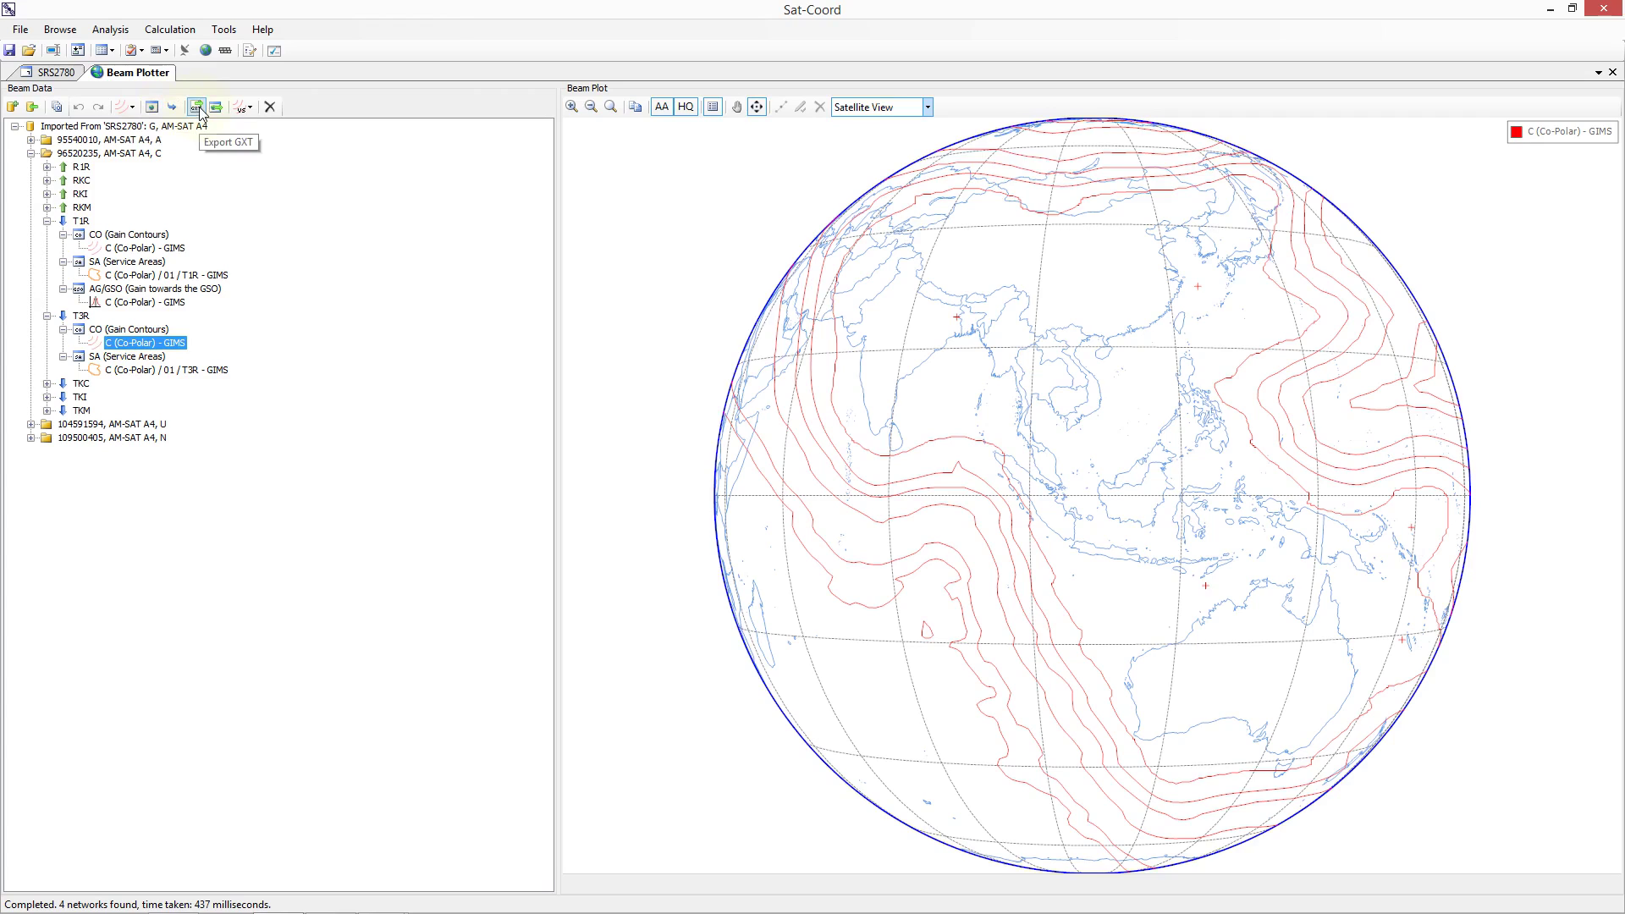
{"action": "left_click", "coordinate": [200, 110]}
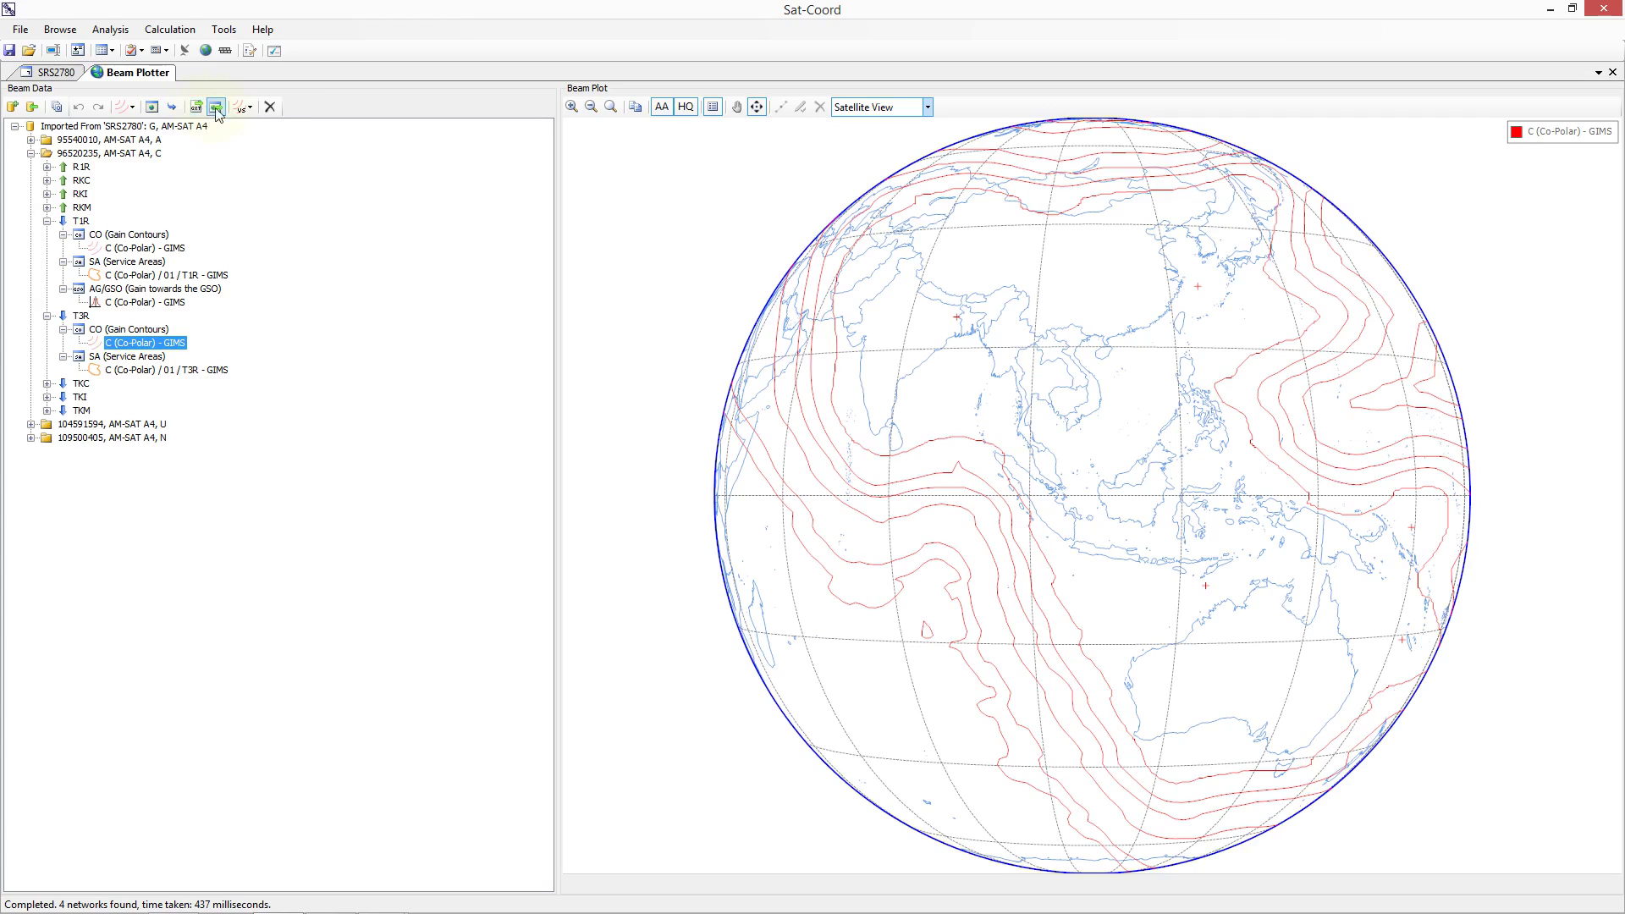
{"action": "left_click", "coordinate": [217, 110]}
- Collapse T1R, expand TKC's CO data and preview its C (Co-Polar) - GIMS contours, then reselect T3R's
{"action": "left_click", "coordinate": [48, 221]}
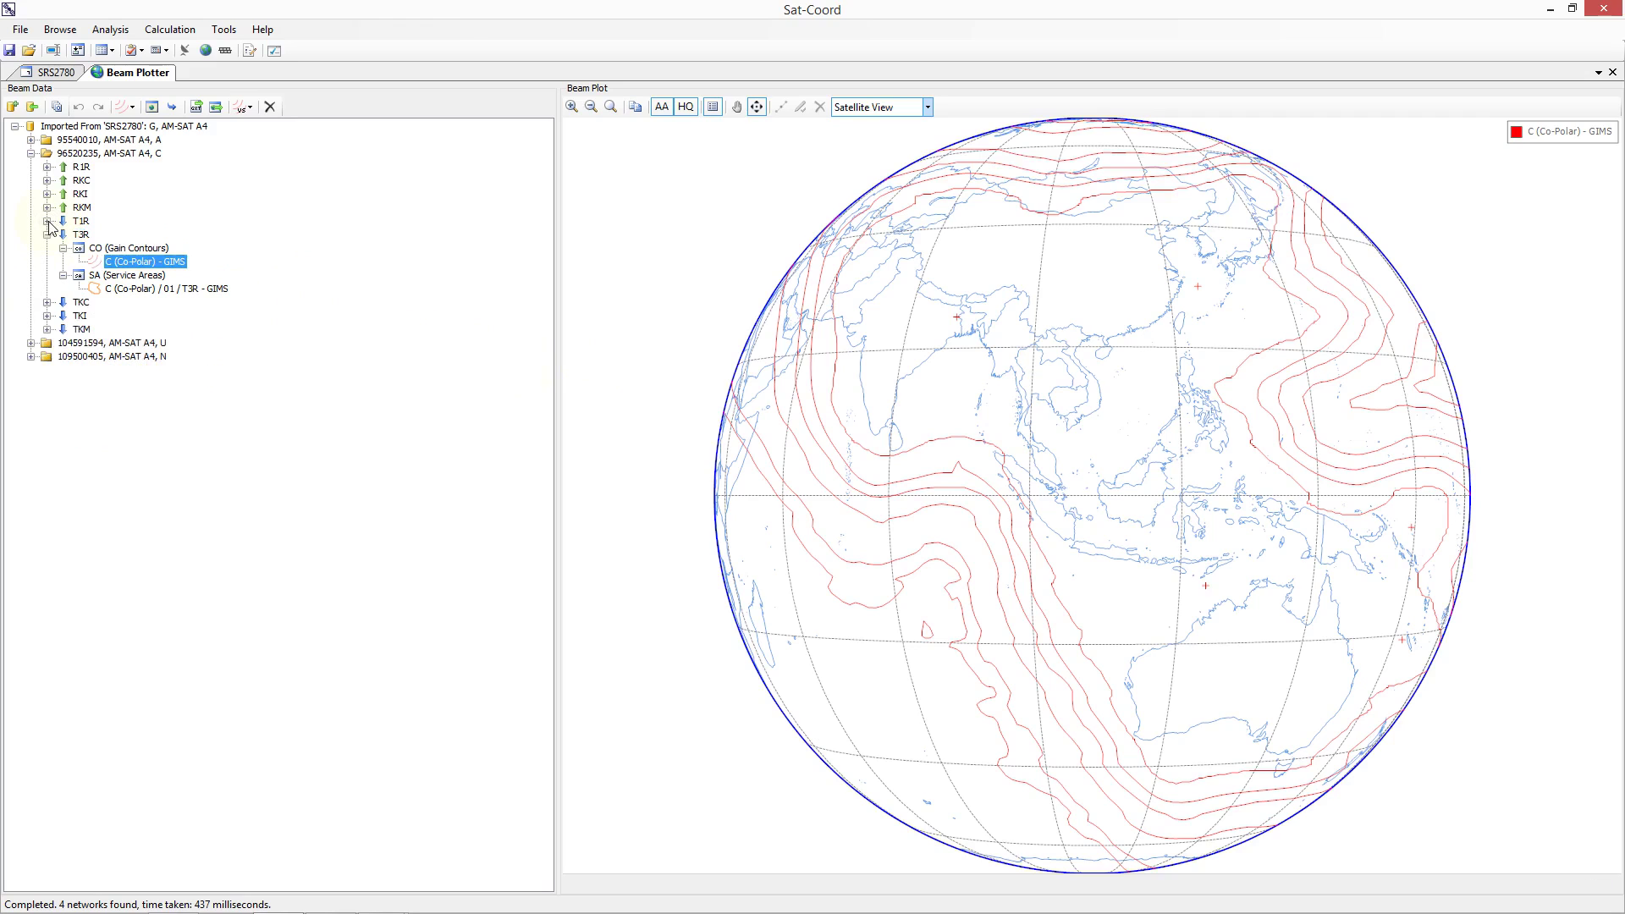
{"action": "left_click", "coordinate": [47, 302]}
{"action": "left_click", "coordinate": [63, 316]}
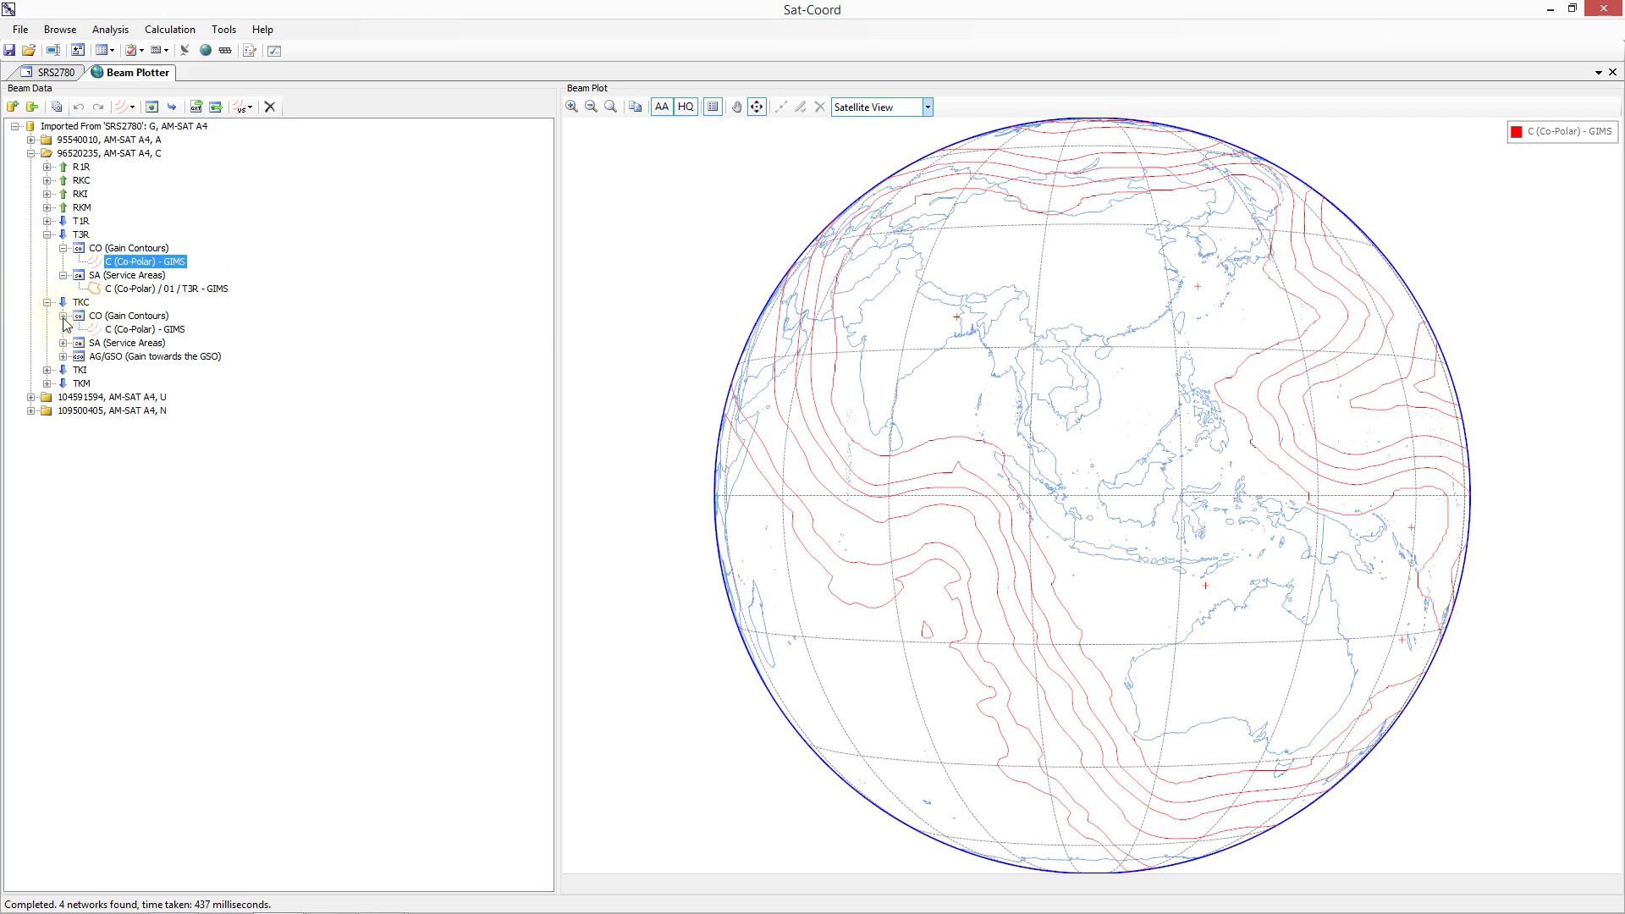
{"action": "left_click", "coordinate": [135, 329]}
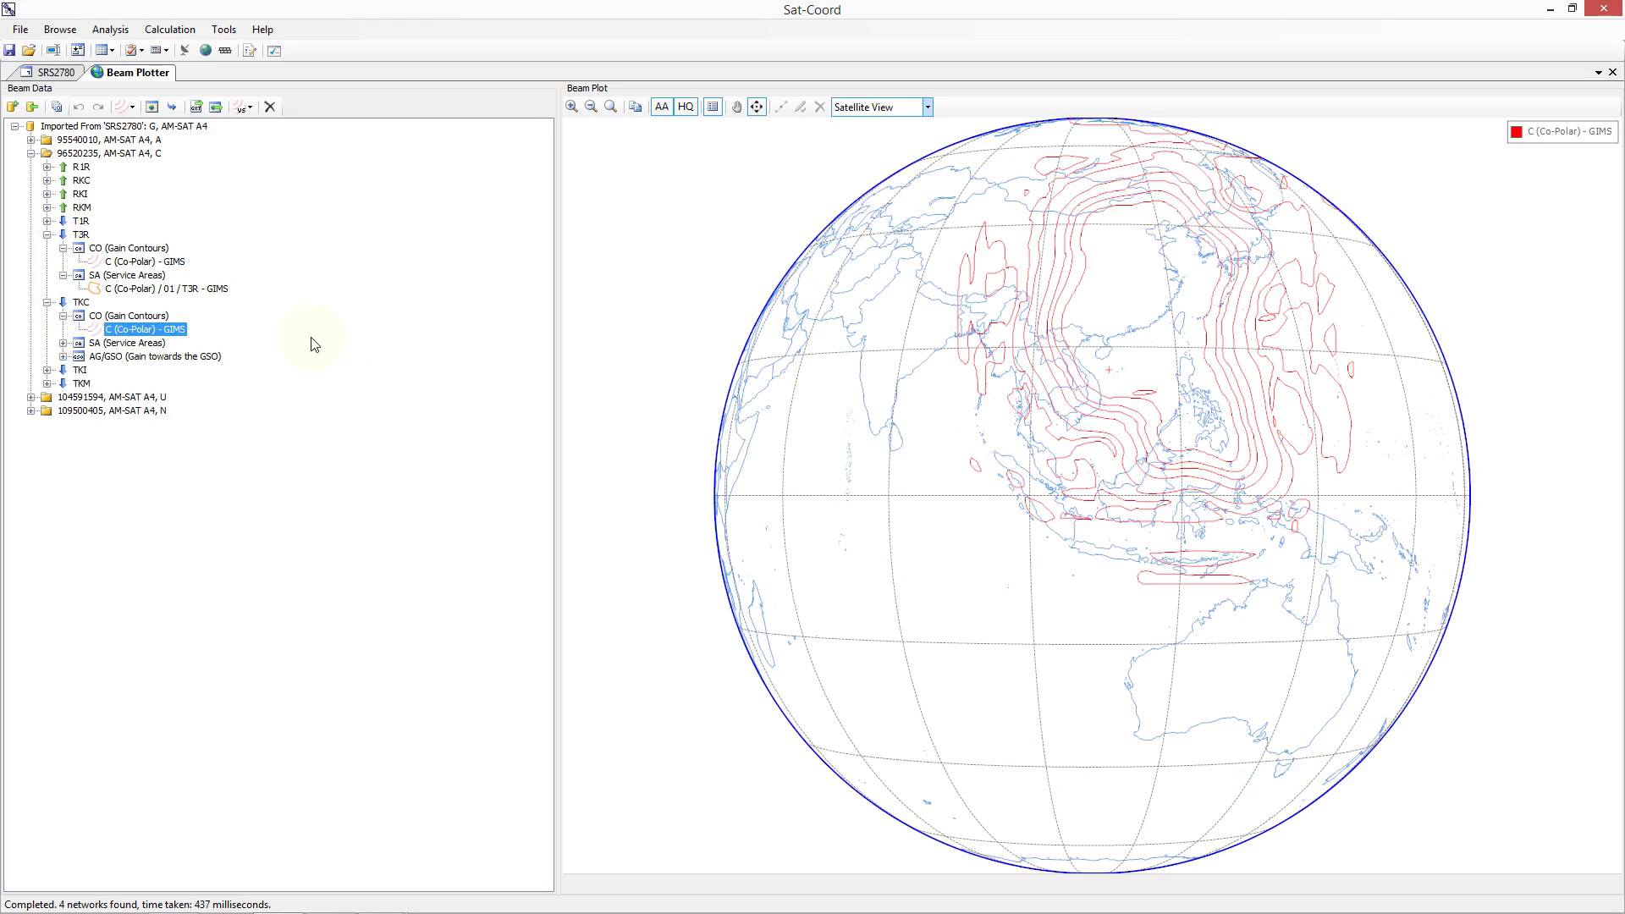
{"action": "left_click", "coordinate": [157, 262]}
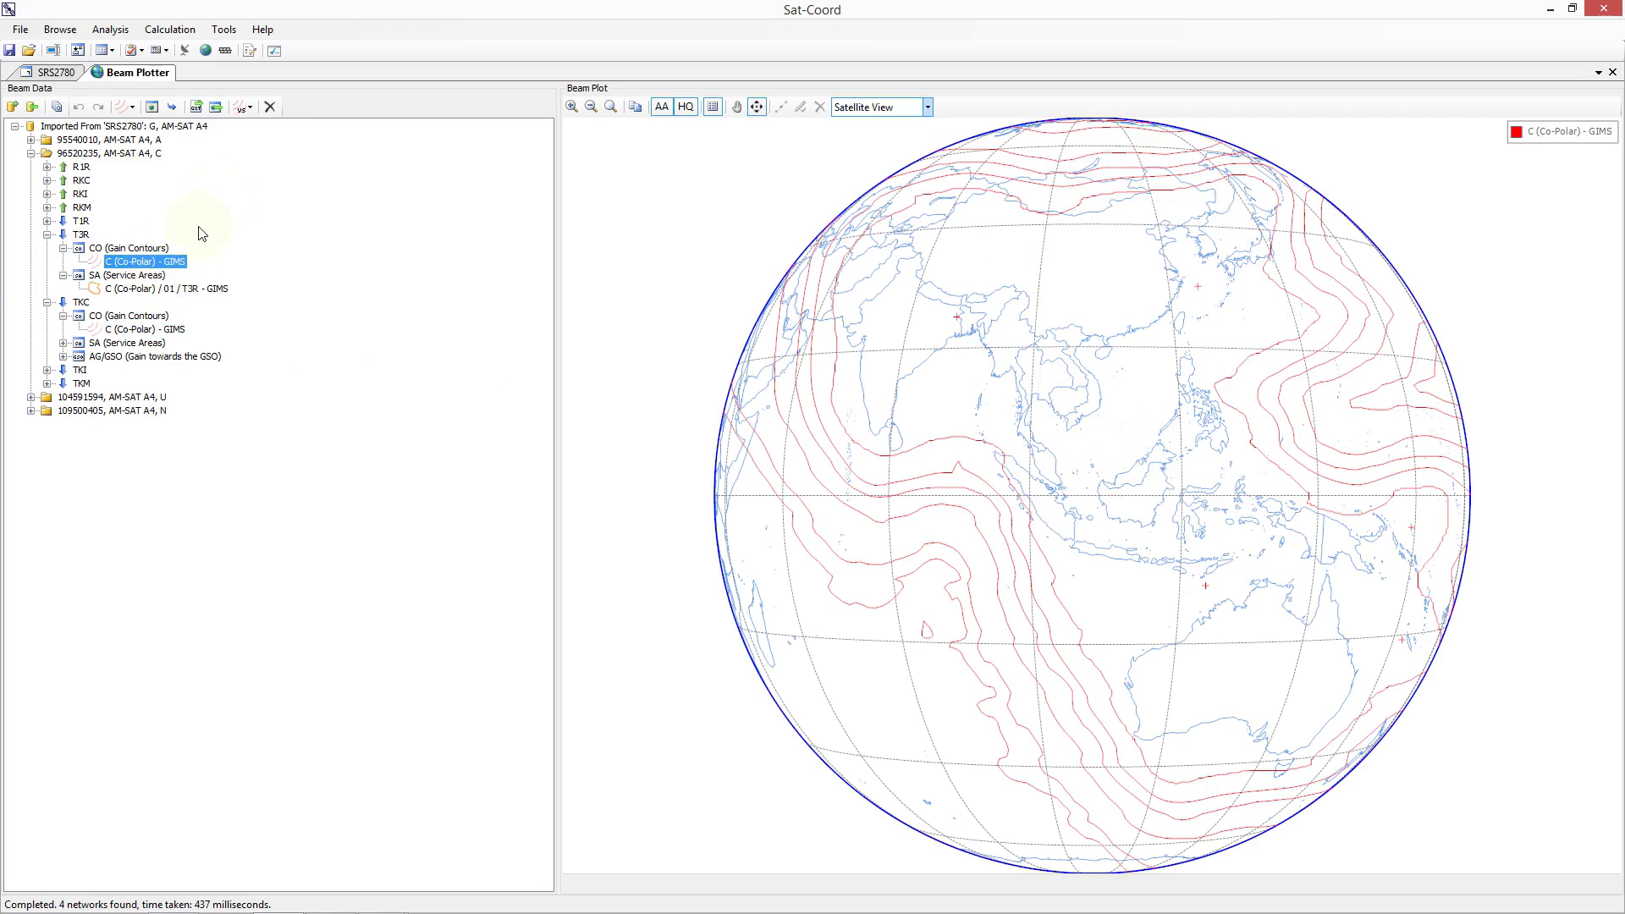
- Start a Compare With Other Beam, enlarge the dialog, and pick TKC's C (Co-Polar) - GIMS contours
{"action": "left_click", "coordinate": [242, 108]}
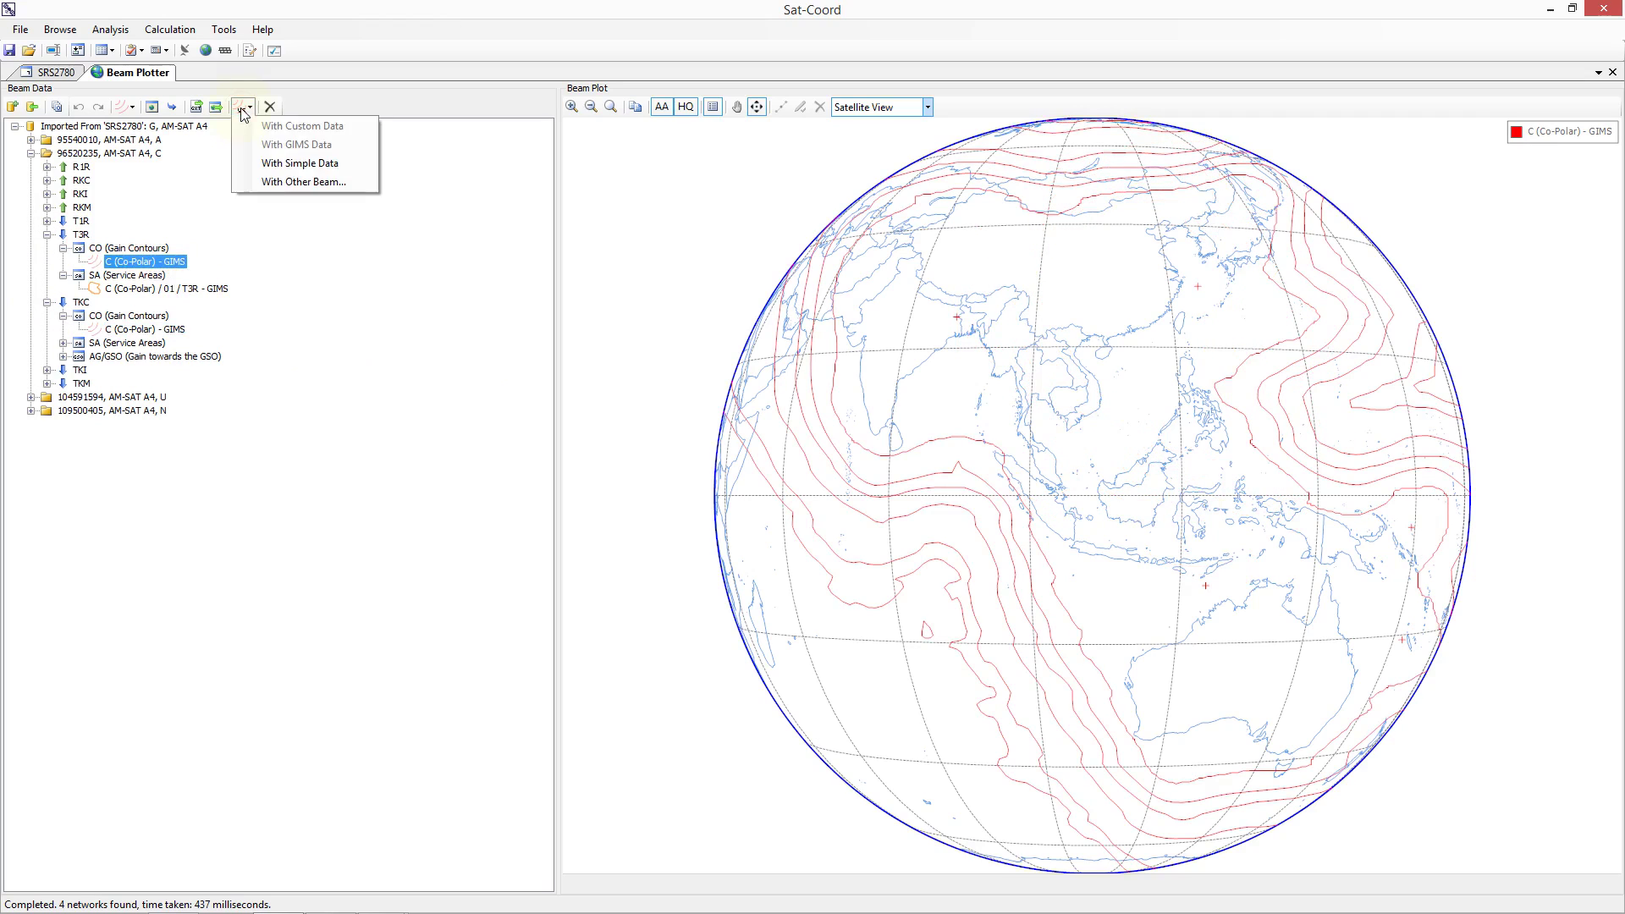
{"action": "left_click", "coordinate": [256, 183]}
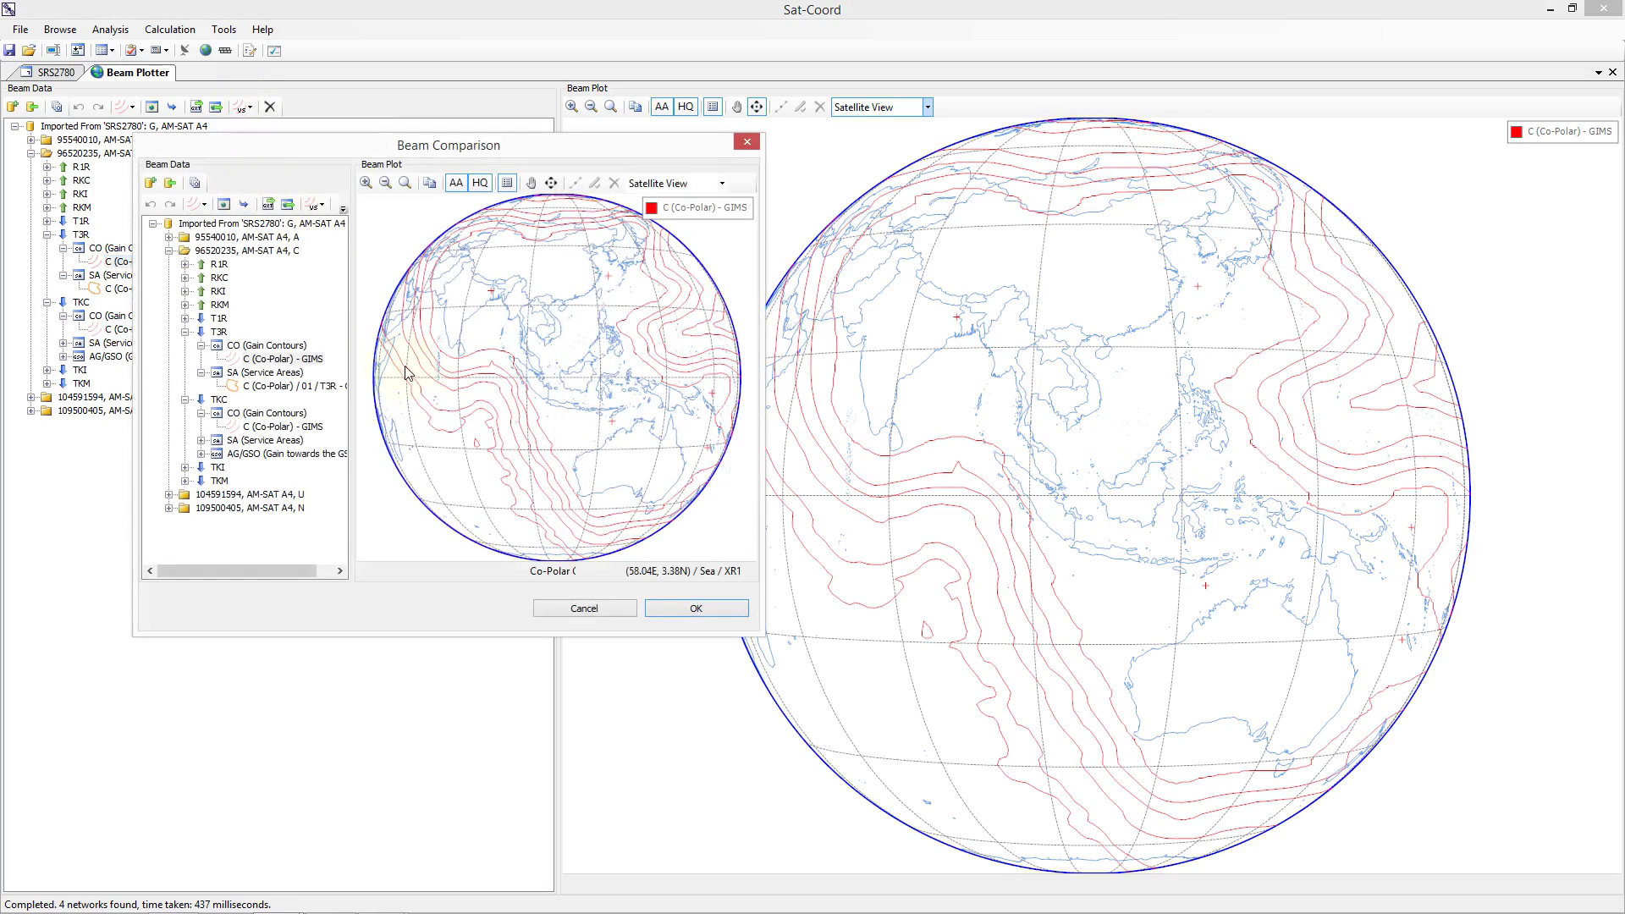
{"action": "left_click_drag", "start_coordinate": [759, 643], "coordinate": [951, 760]}
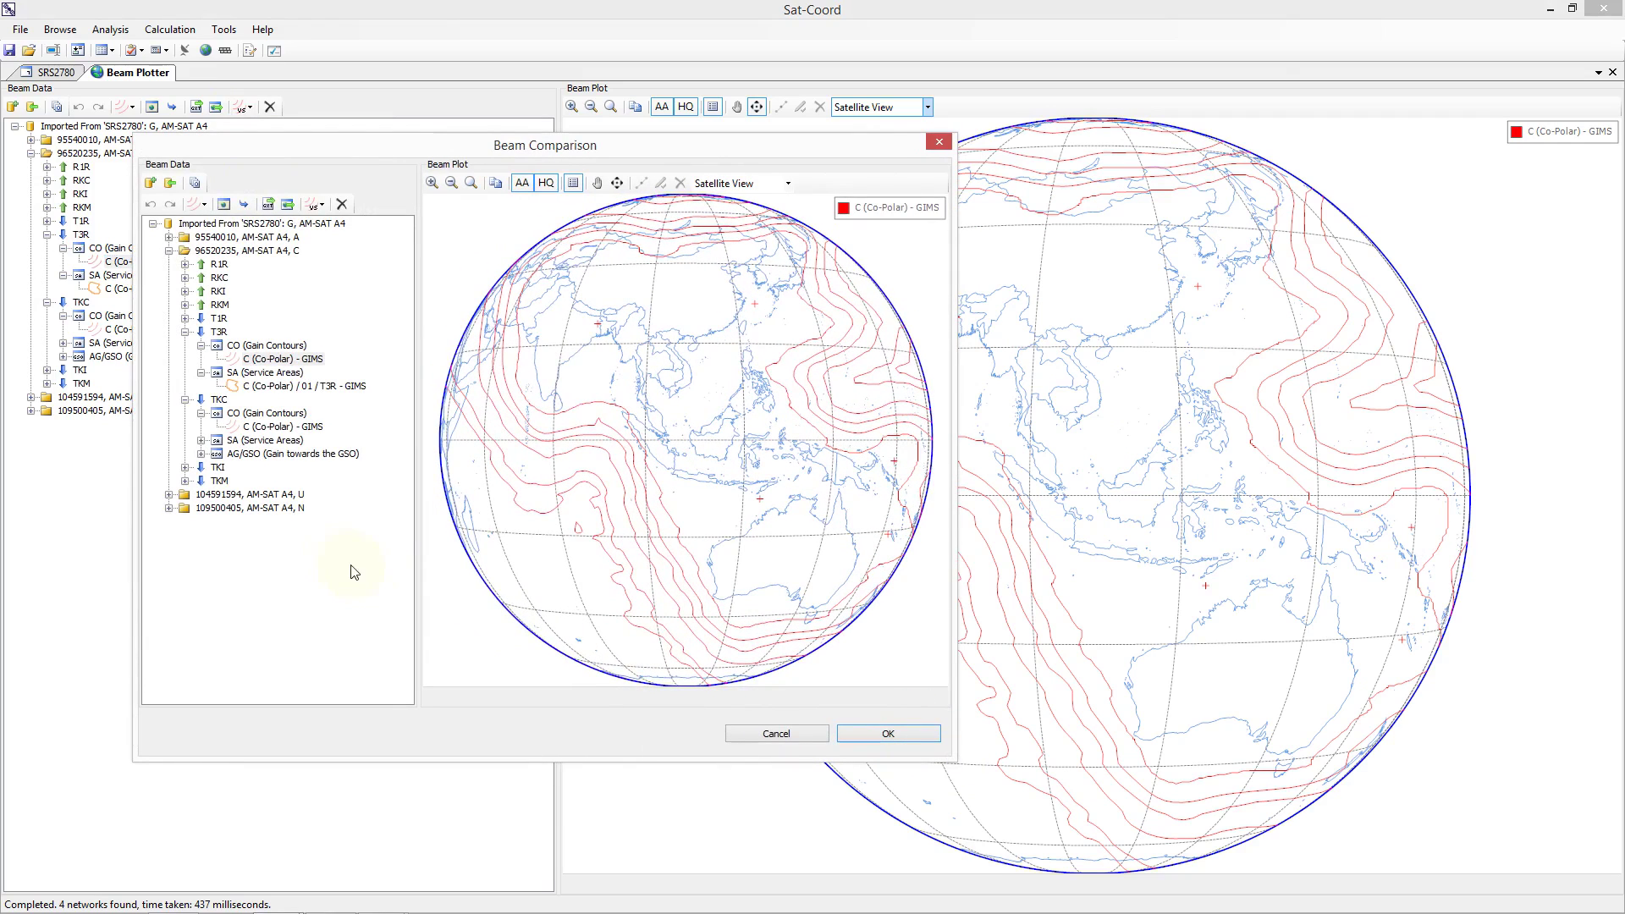
{"action": "left_click", "coordinate": [280, 428]}
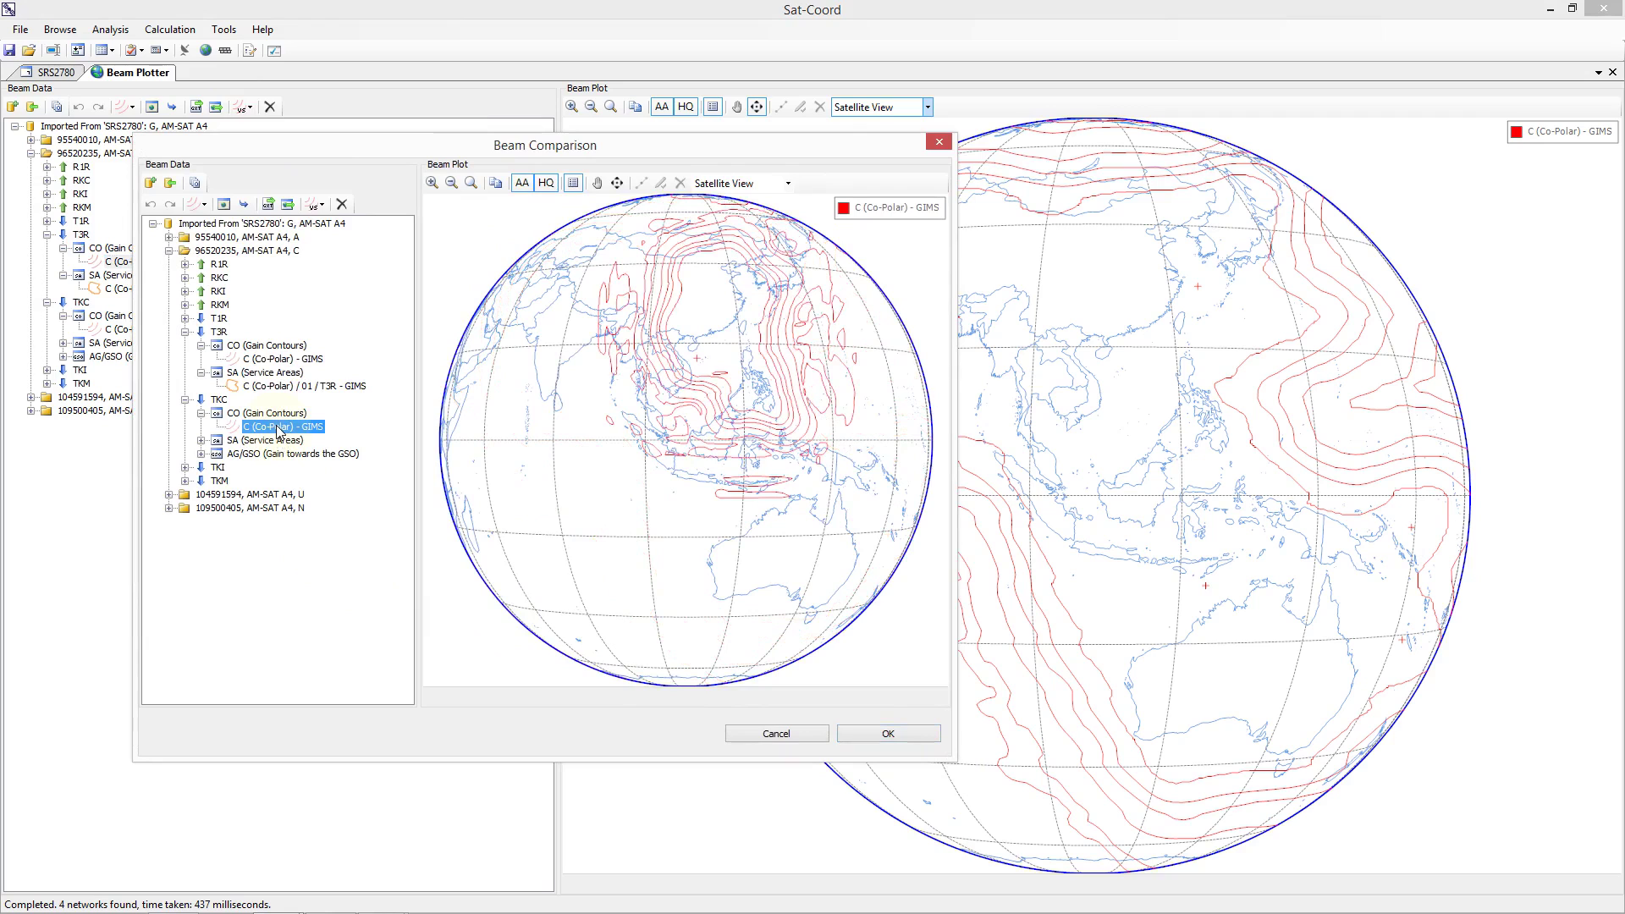
- Generate the T3R-versus-TKC beam comparison plot and find its maximum positive difference of 34.97 dB
{"action": "left_click", "coordinate": [851, 733]}
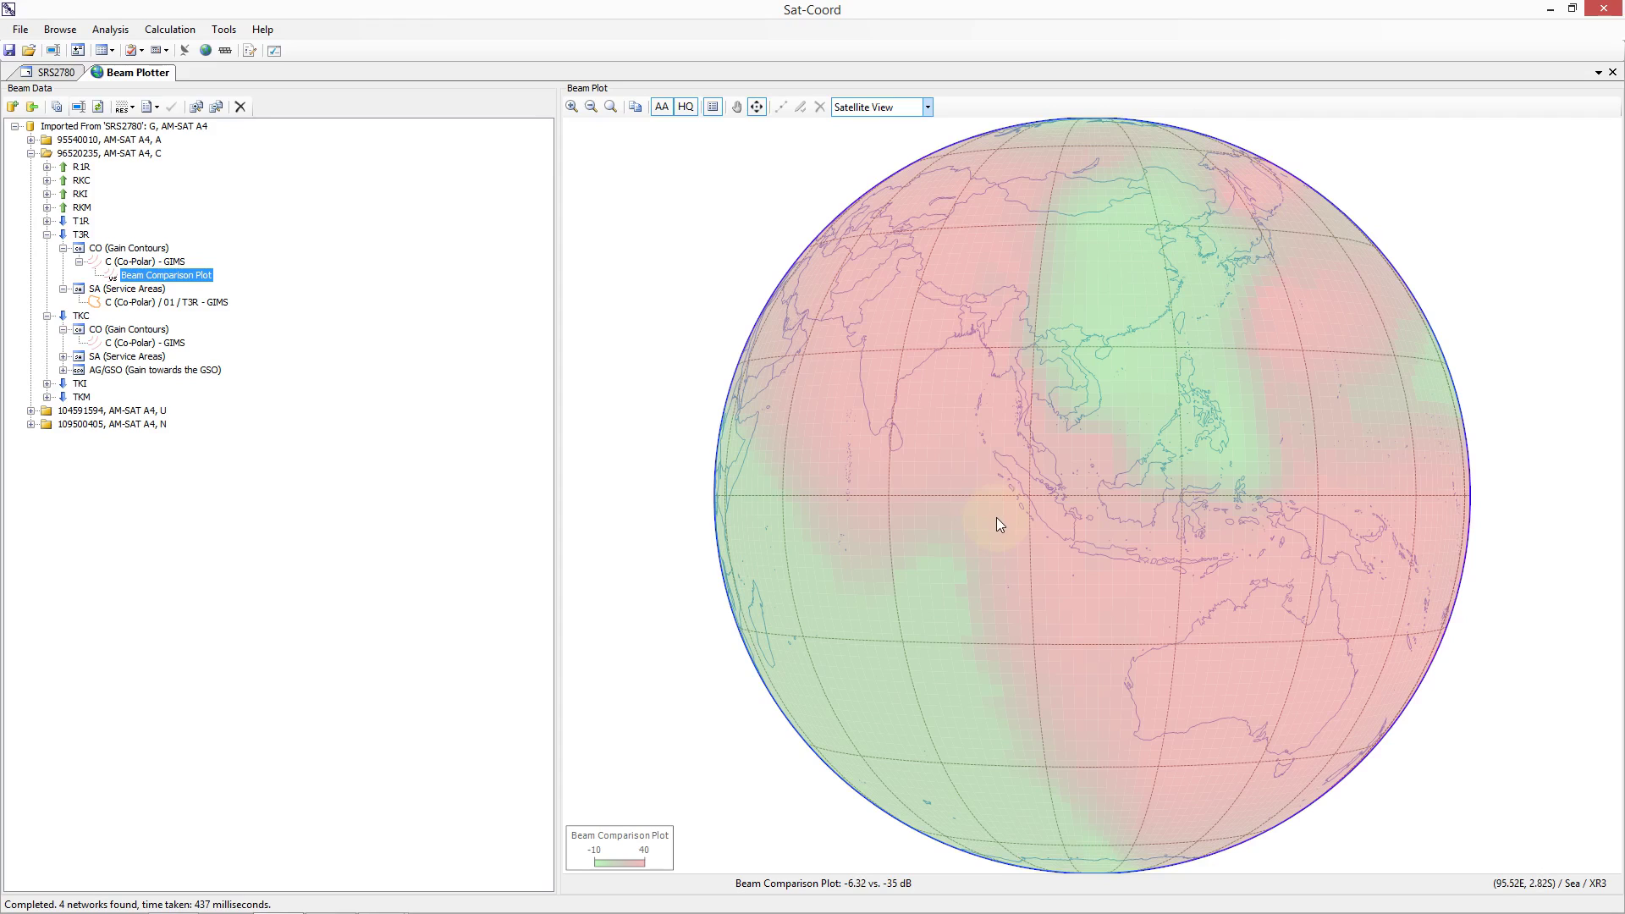
{"action": "left_click", "coordinate": [197, 107]}
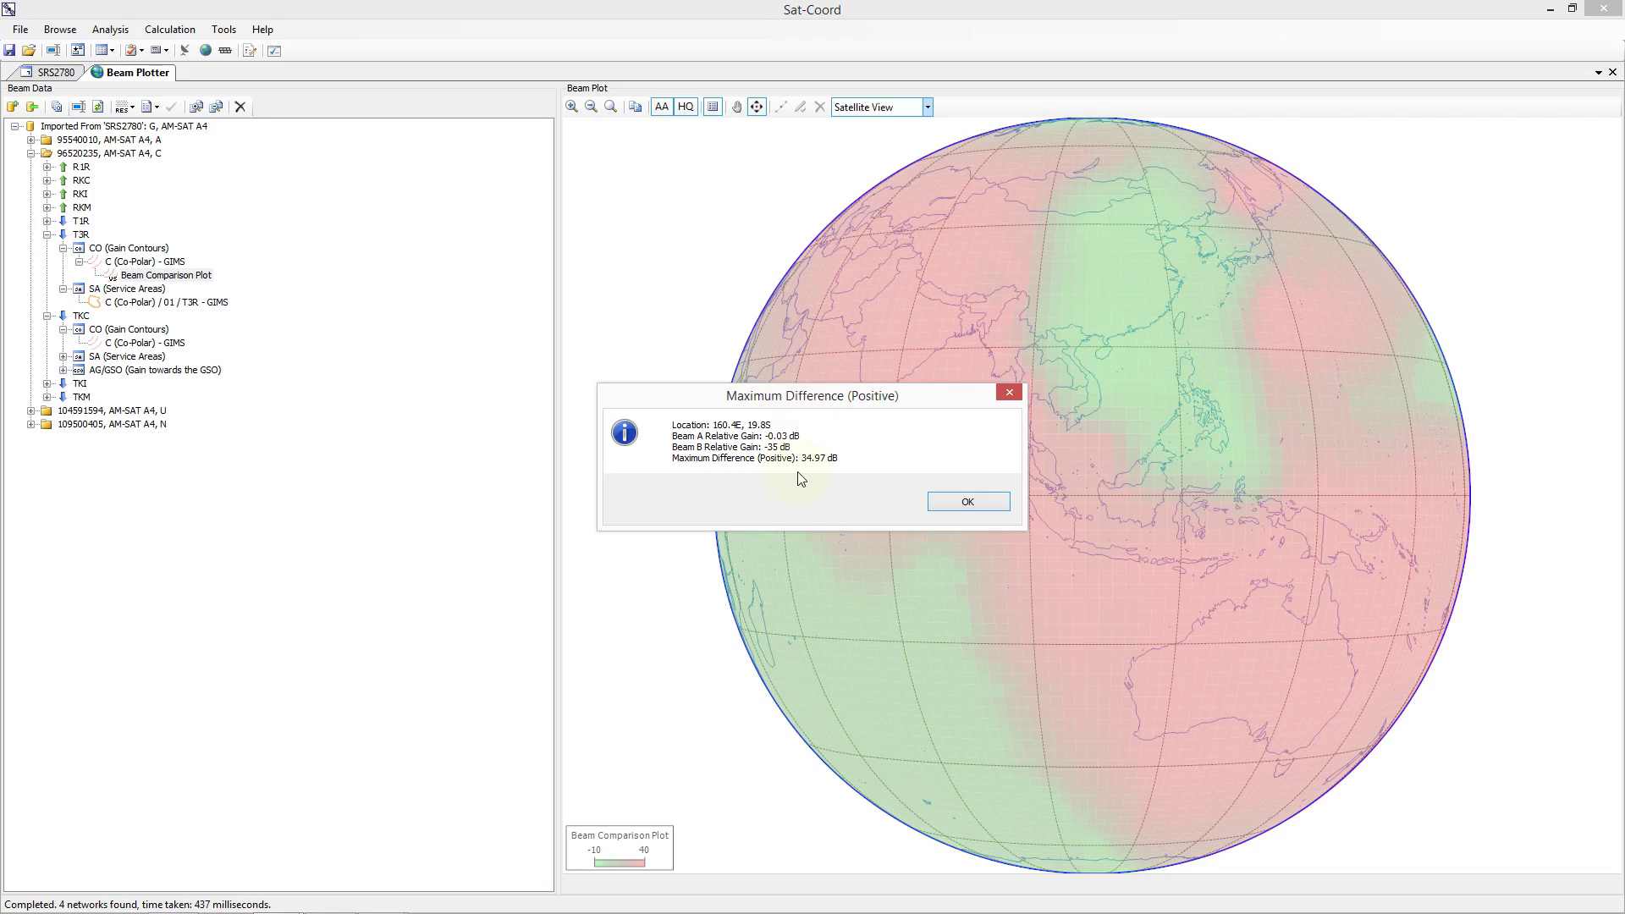
- Dismiss the 34.97 dB result, then find and dismiss the -0.71 dB maximum negative difference at 111.8E, 16.2N
{"action": "left_click", "coordinate": [960, 502]}
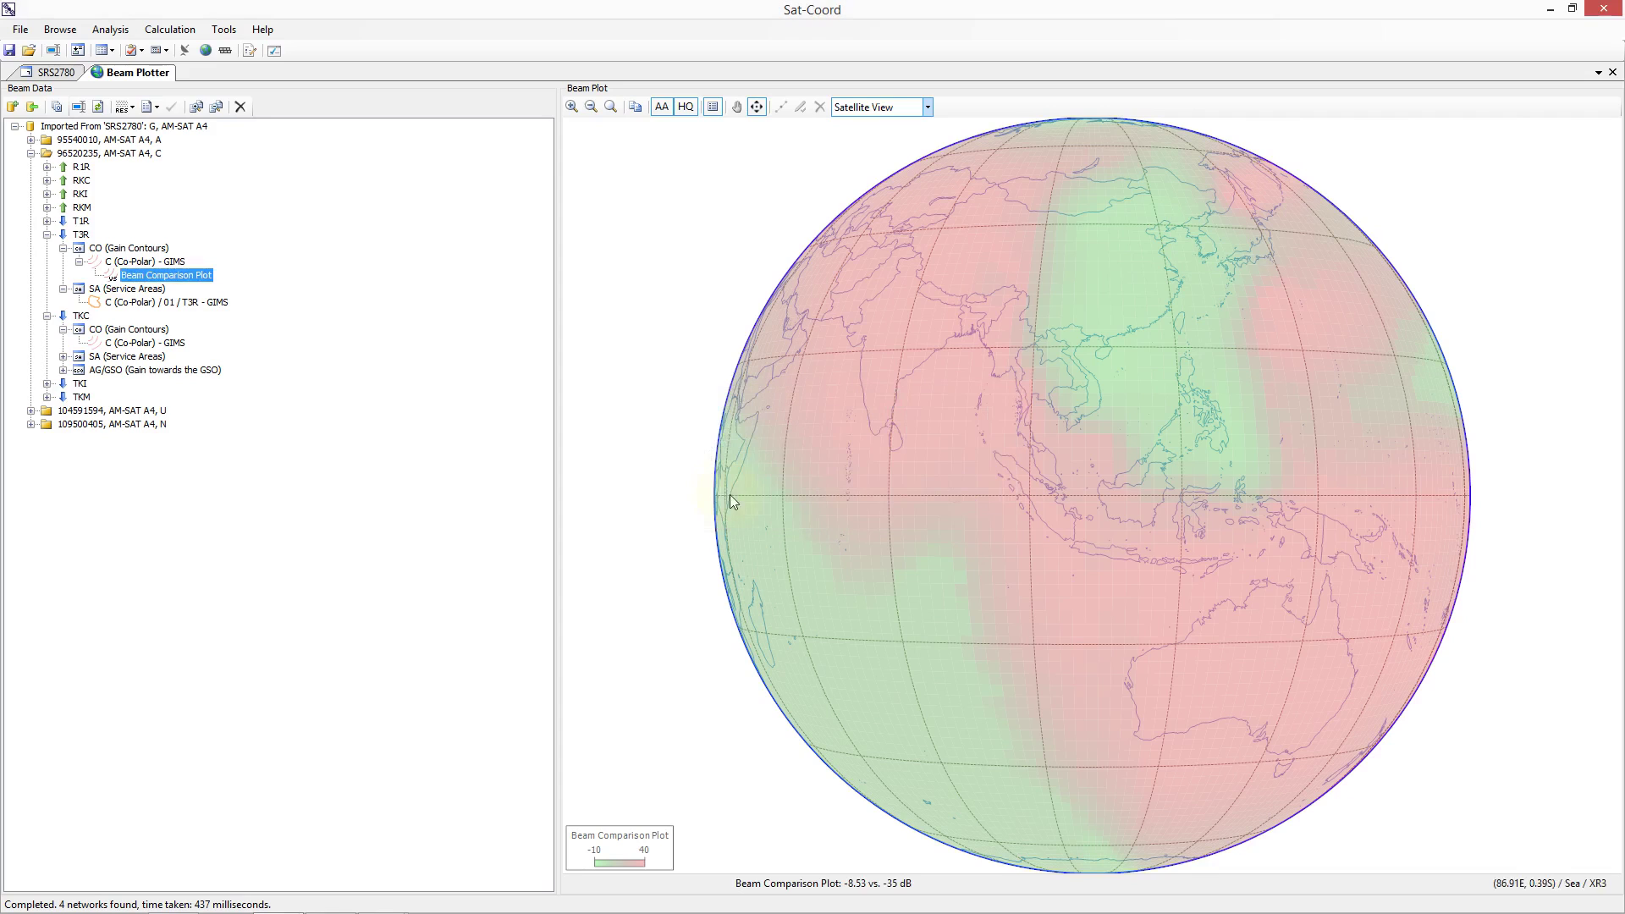
{"action": "left_click", "coordinate": [216, 106]}
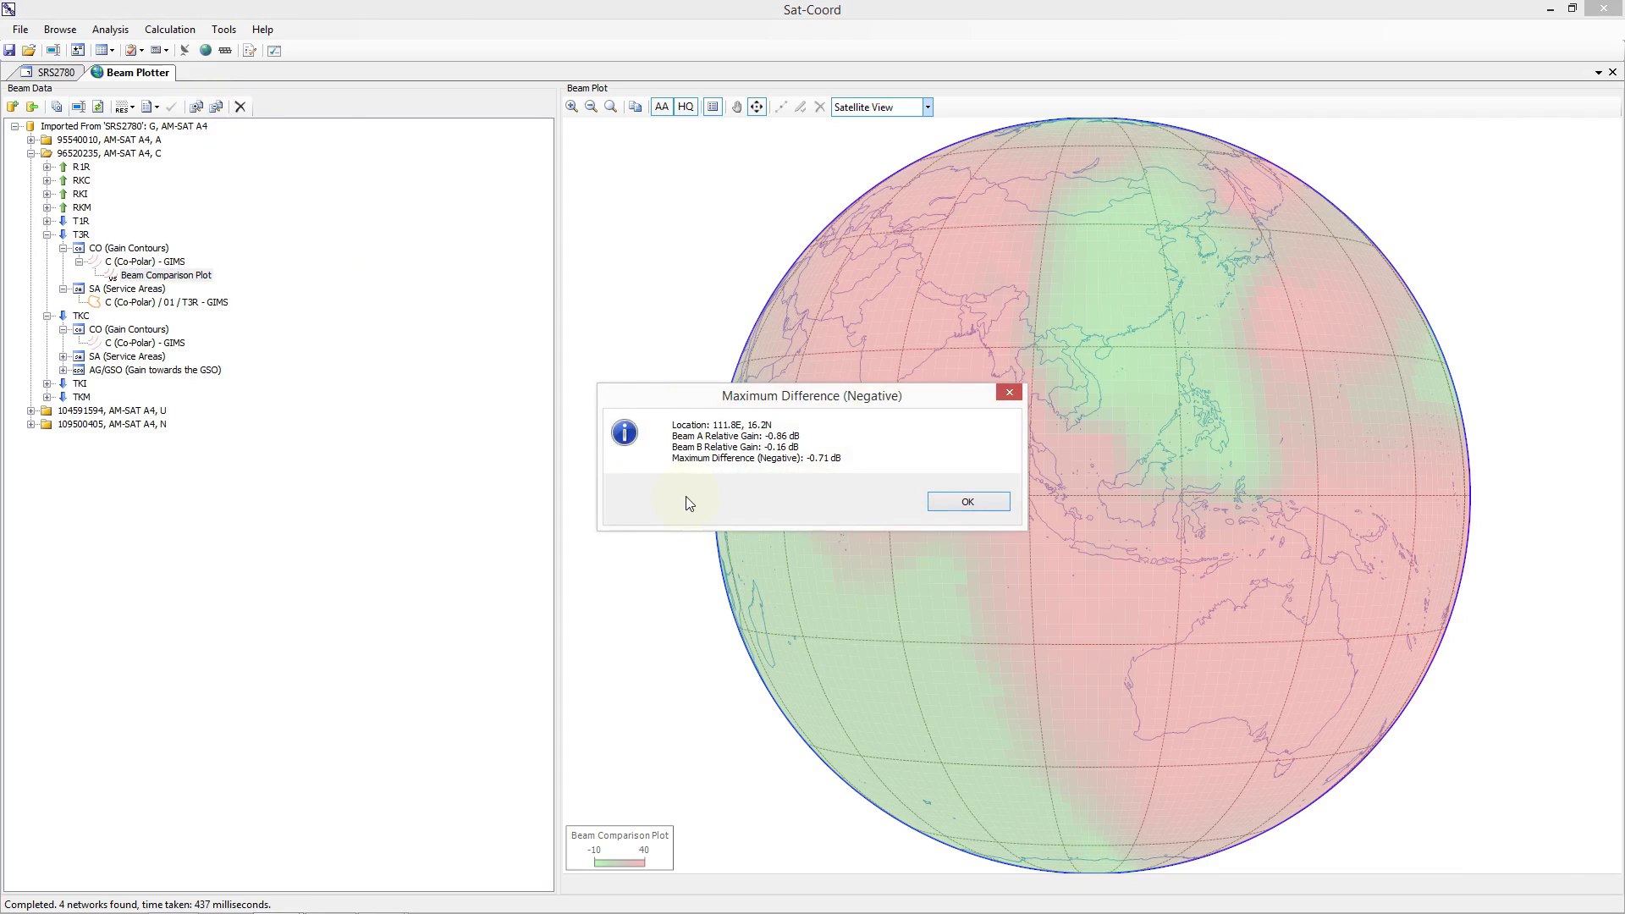
{"action": "left_click", "coordinate": [934, 503]}
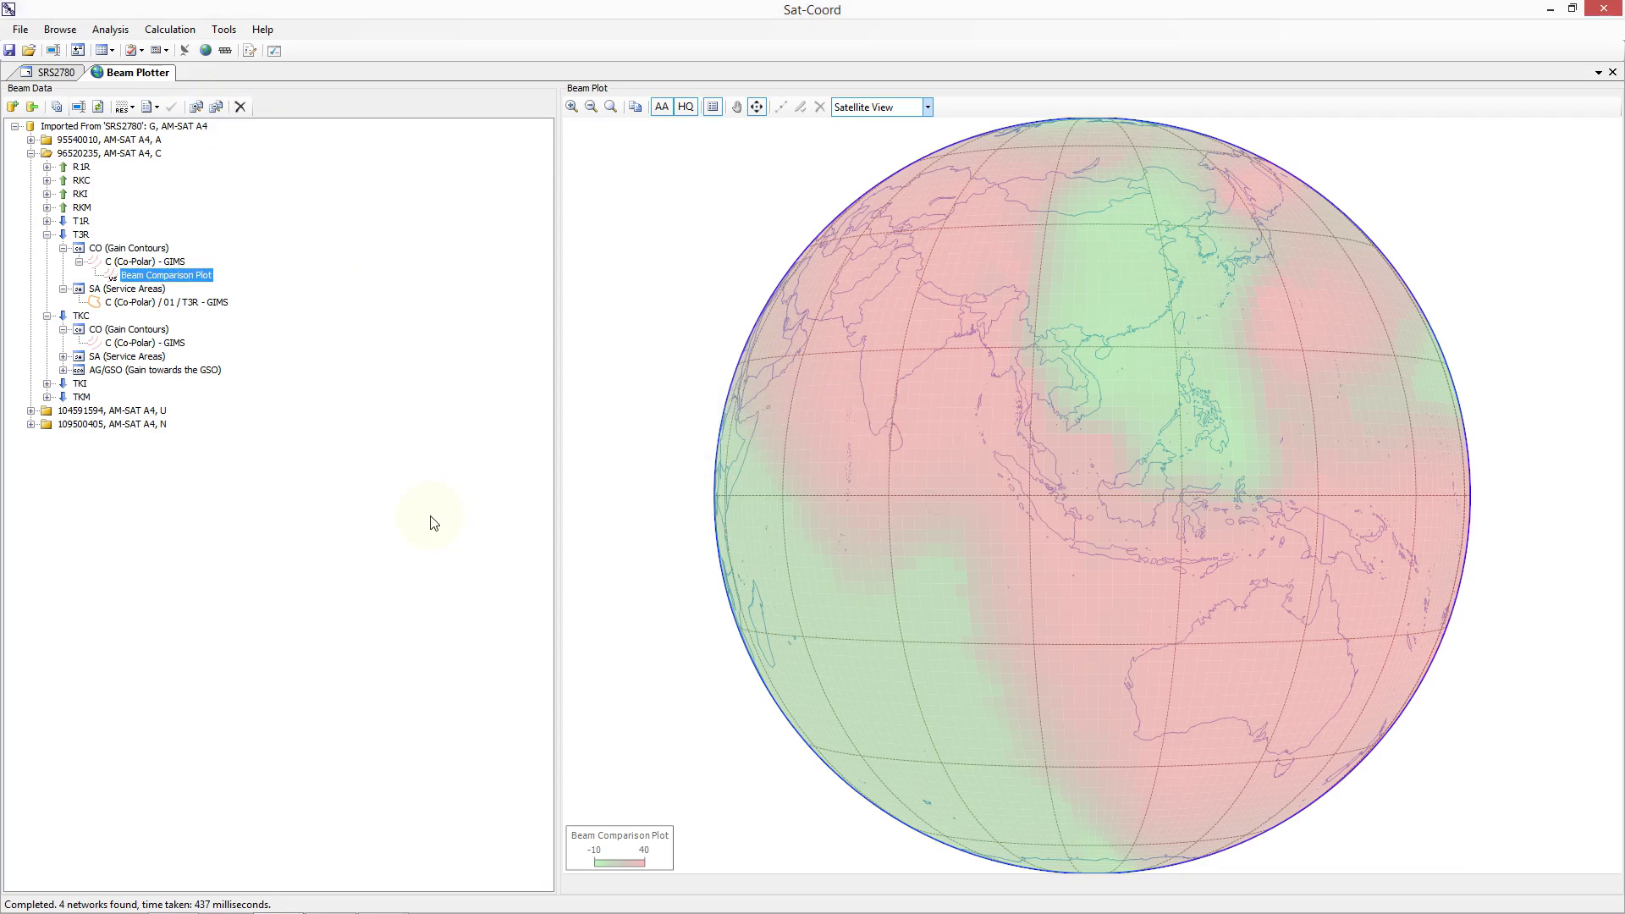